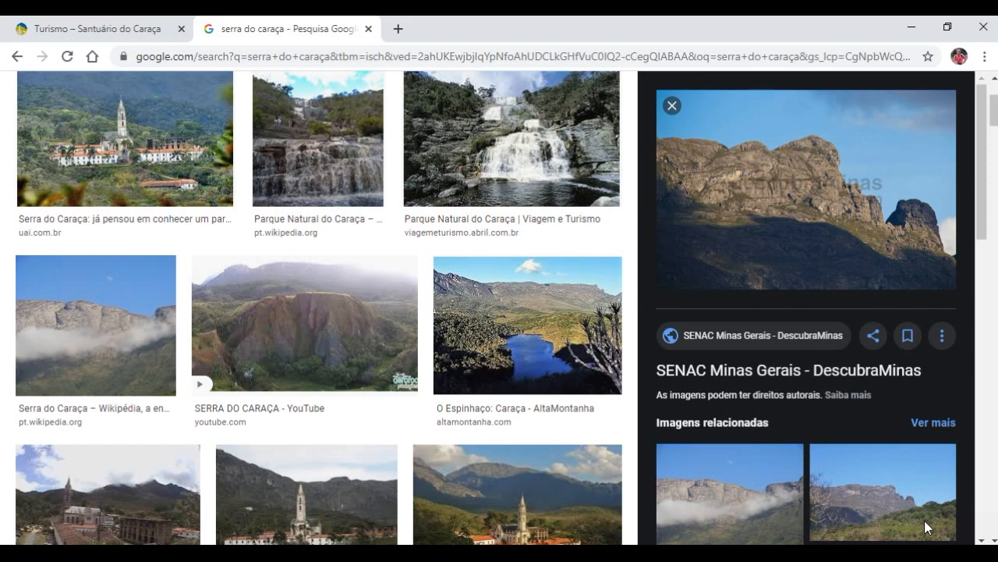
Step: Browse the image results for serra do caraça to examine photos of the mountains, waterfalls and sanctuary
scroll(915, 535, up, 1)
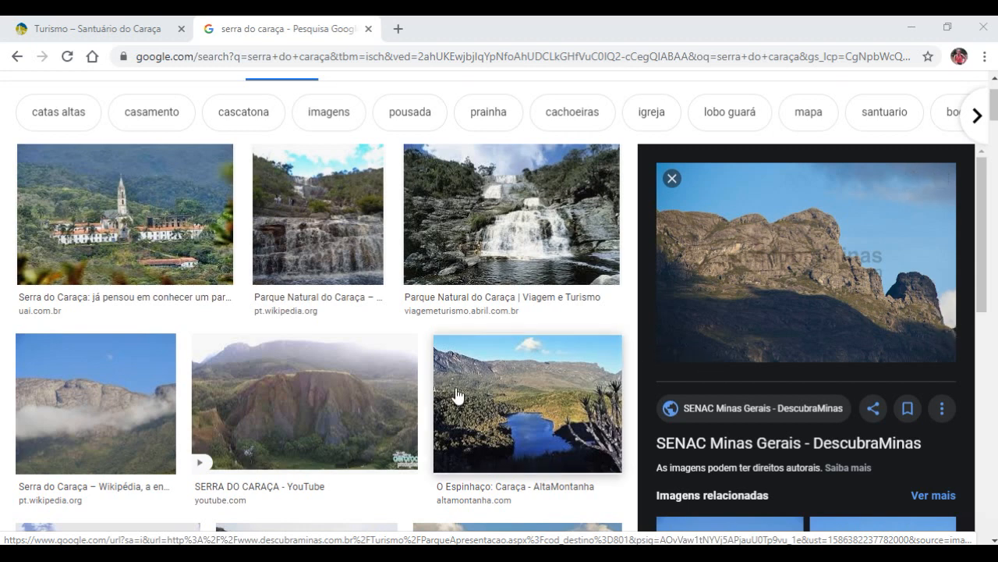
scroll(453, 390, down, 1)
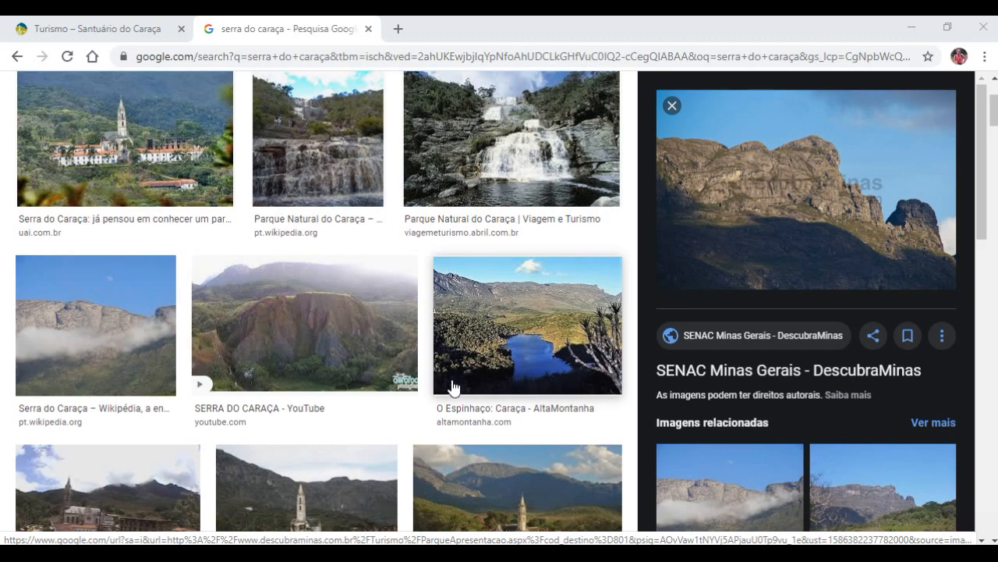
scroll(453, 388, up, 1)
scroll(452, 390, down, 1)
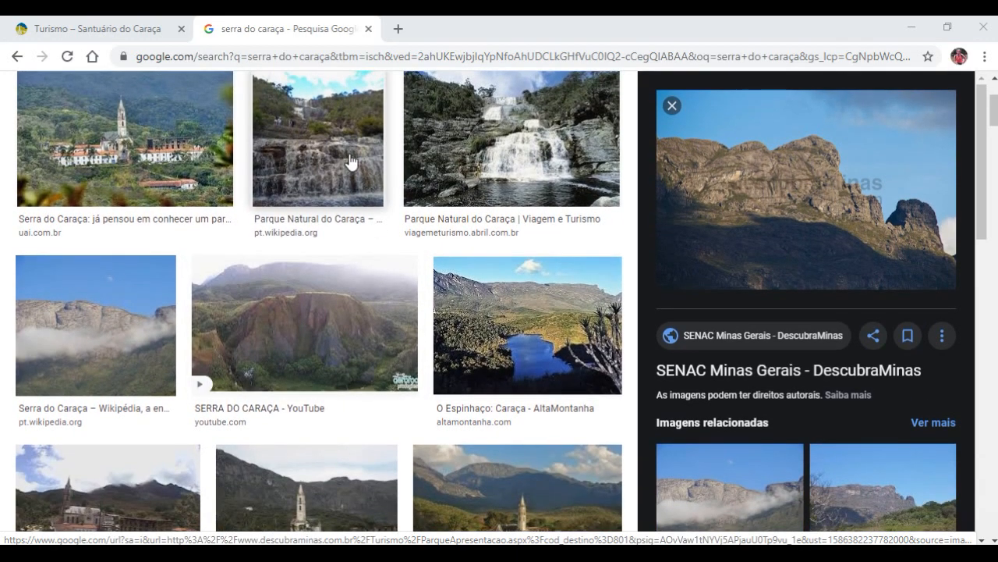
scroll(536, 341, down, 3)
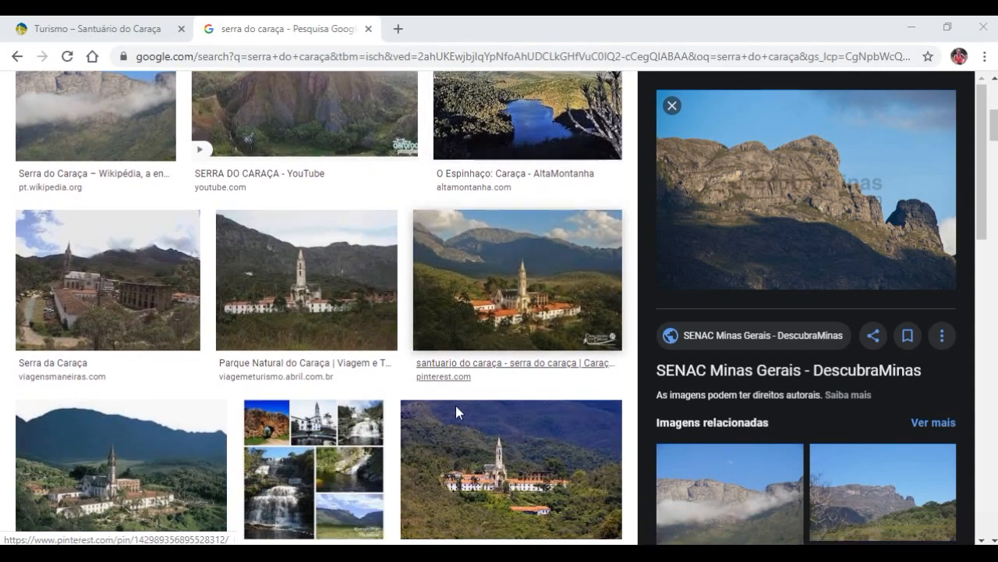
scroll(380, 417, down, 1)
scroll(380, 417, up, 2)
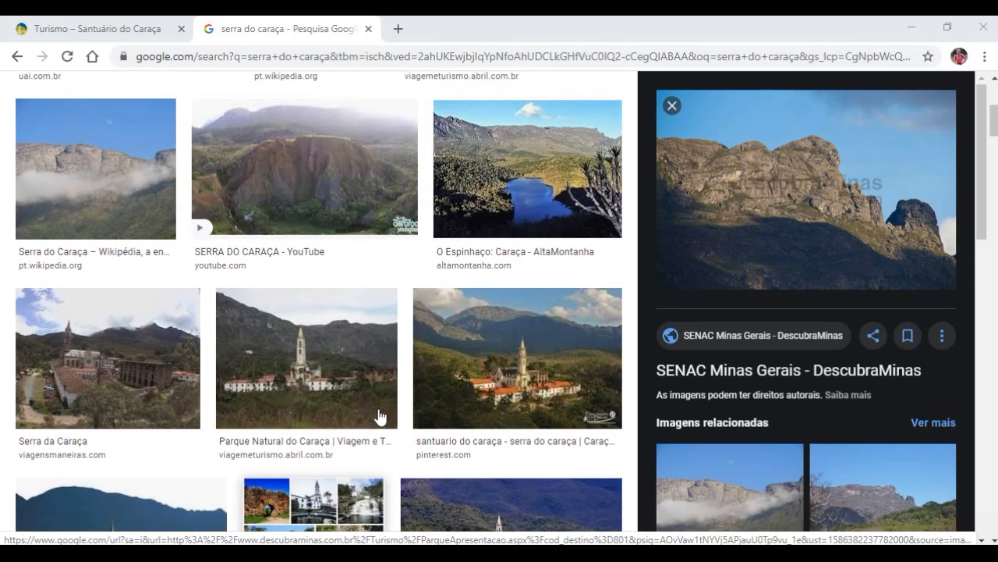
scroll(380, 417, up, 3)
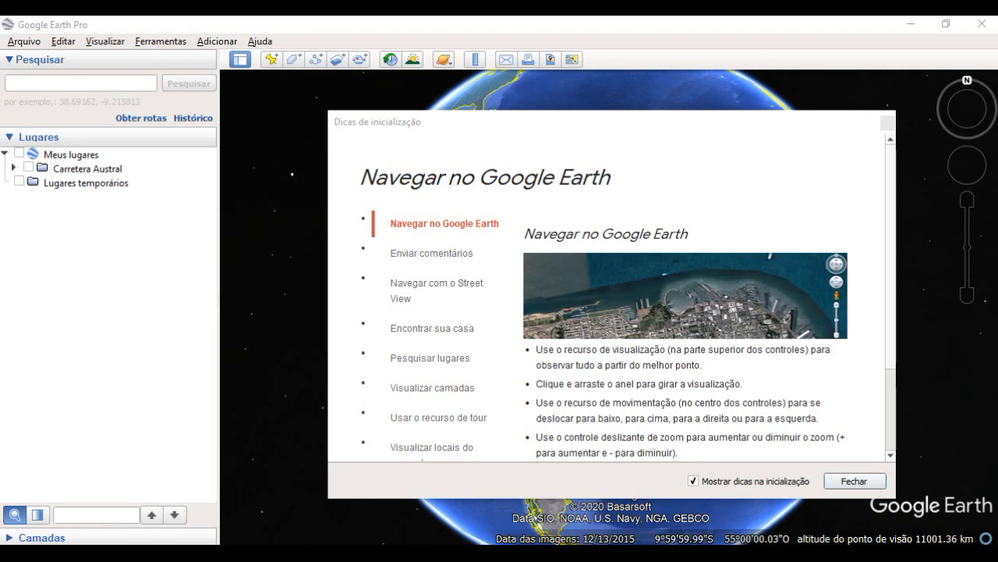
Step: Switch to Google Earth Pro, dismiss the startup tips and rotate the globe full circle back to South America
click(856, 482)
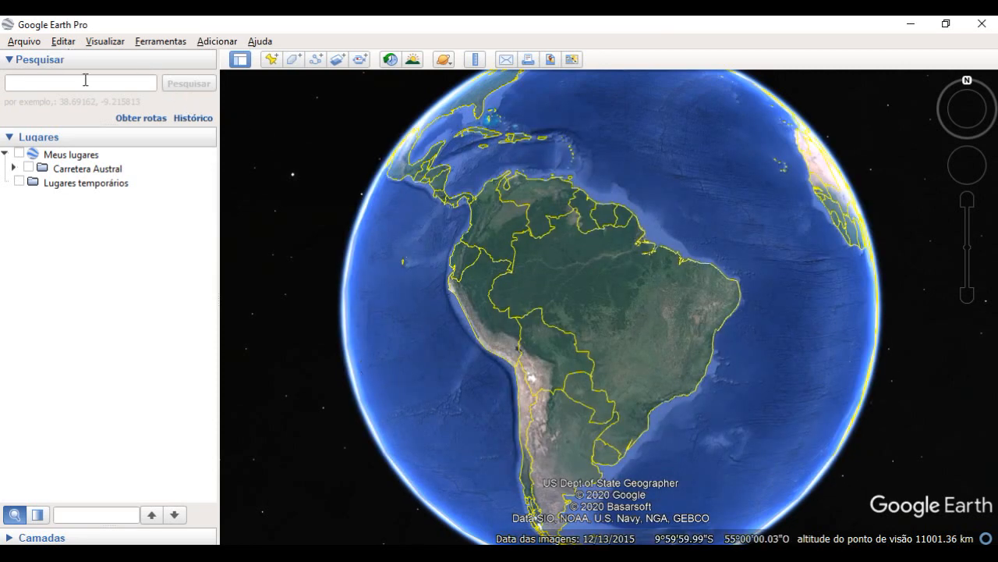
drag(733, 330, 637, 335)
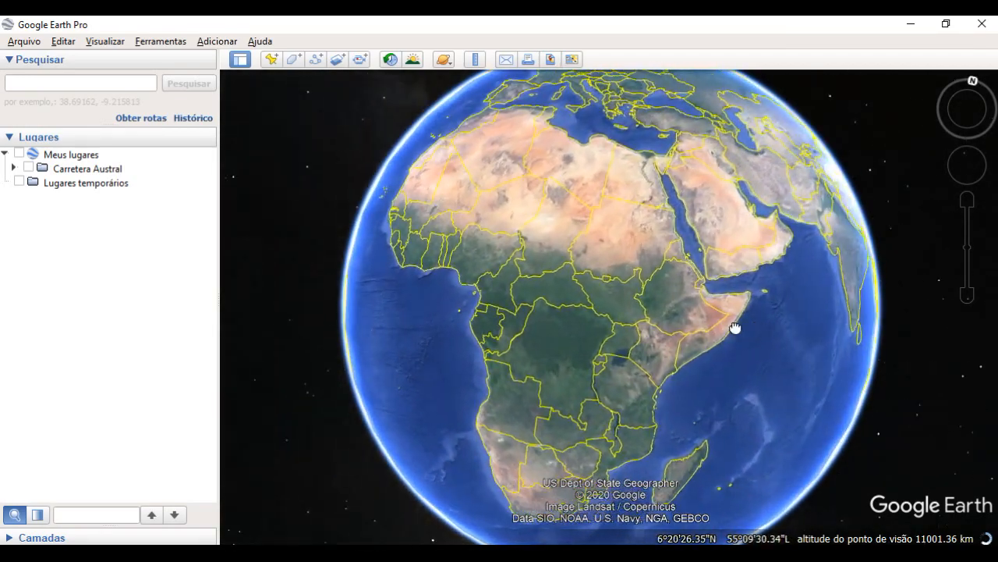
drag(735, 328, 640, 341)
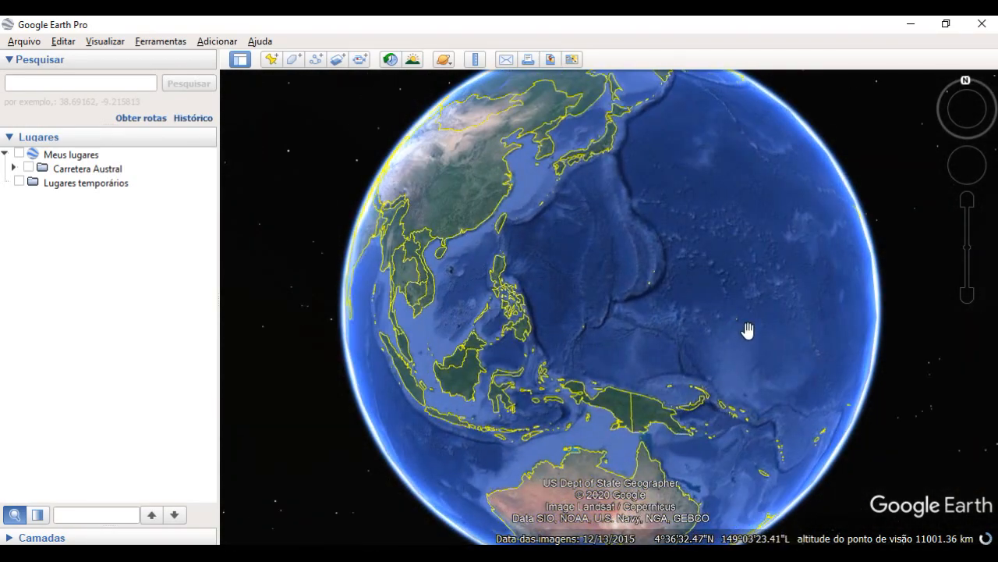
drag(749, 330, 599, 345)
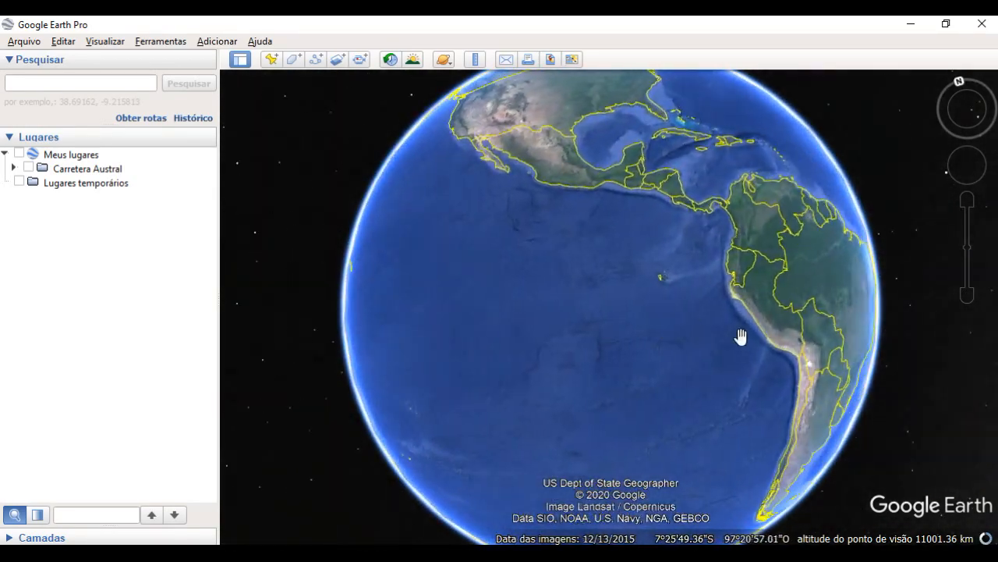
drag(740, 337, 644, 335)
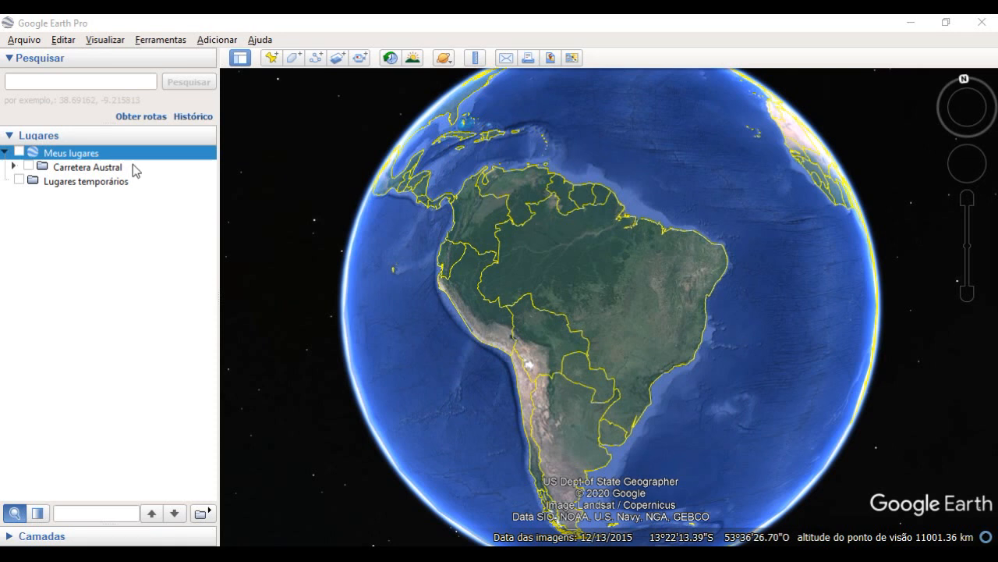
drag(636, 265, 616, 283)
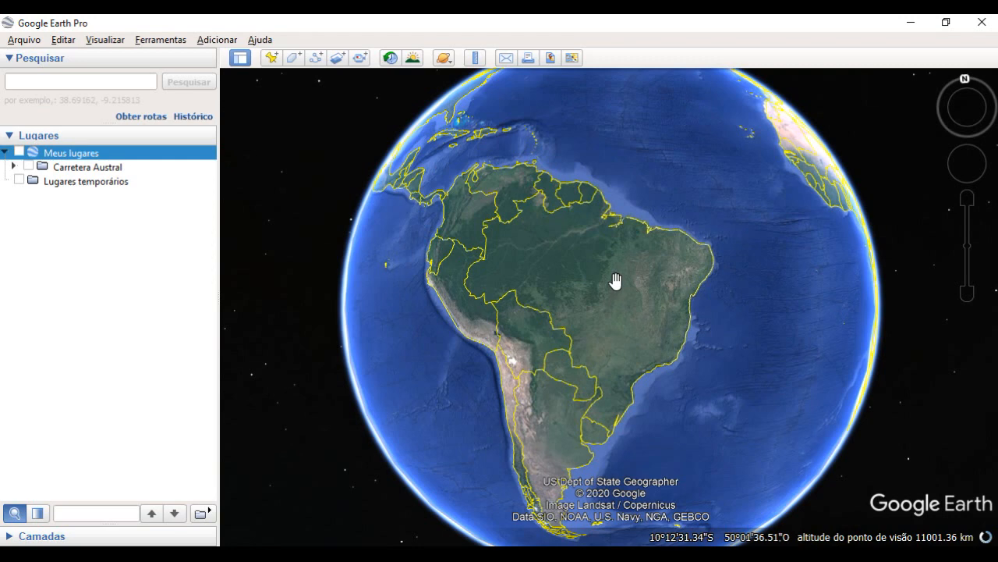
Step: Zoom in from South America through Brazil and Minas Gerais to the area around Belo Horizonte
scroll(651, 326, up, 1)
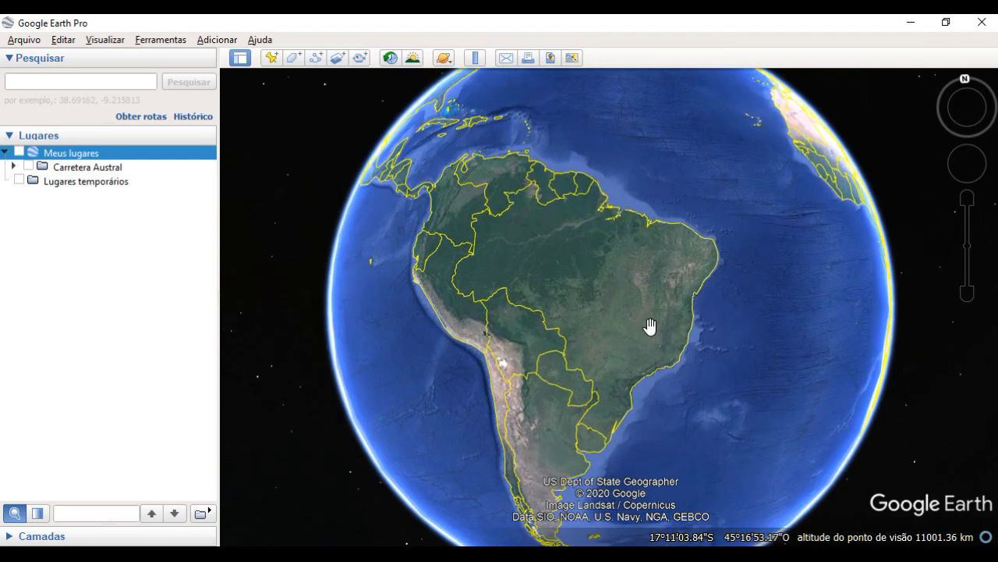
scroll(650, 327, up, 3)
scroll(650, 327, down, 2)
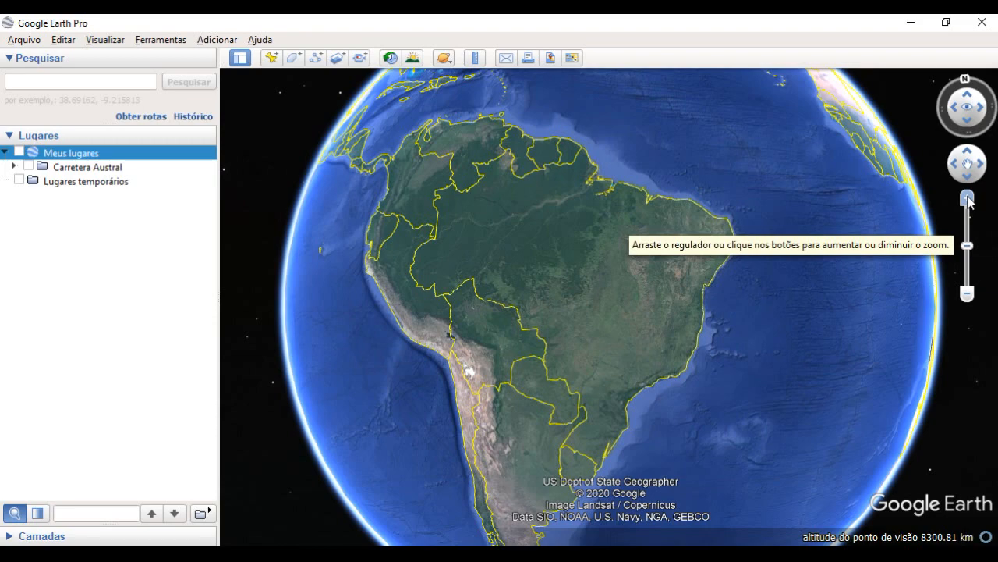
click(967, 200)
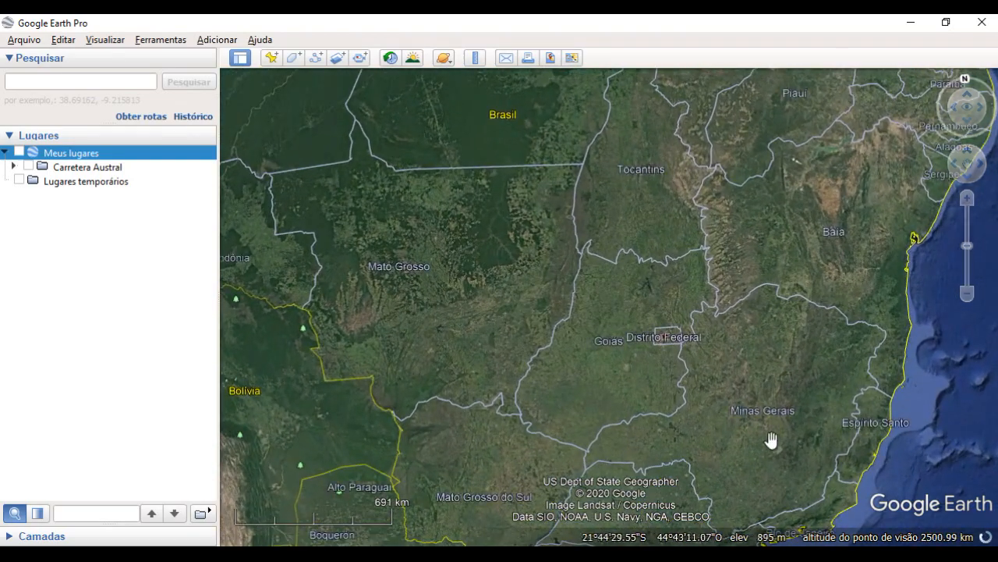
drag(769, 439, 626, 364)
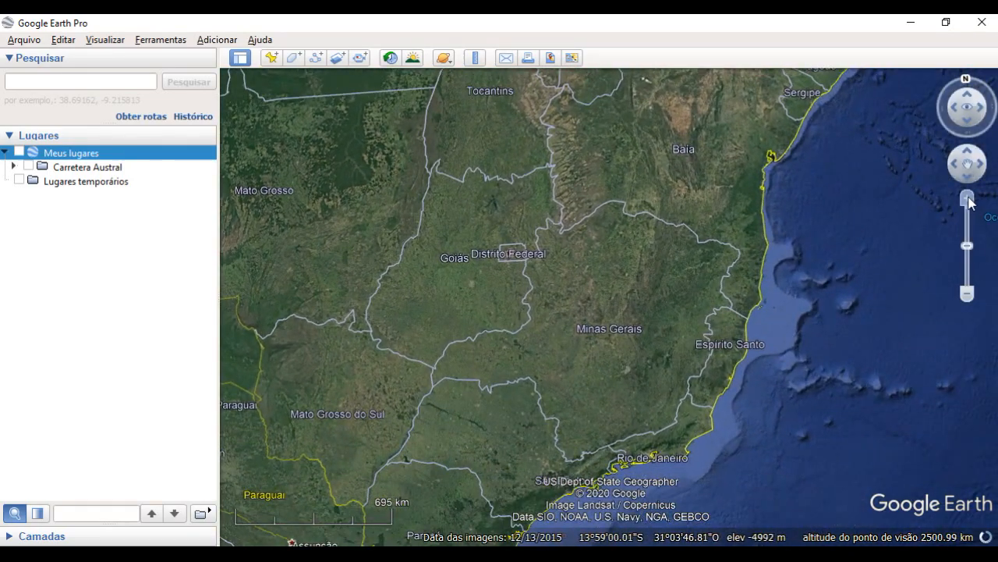
click(967, 201)
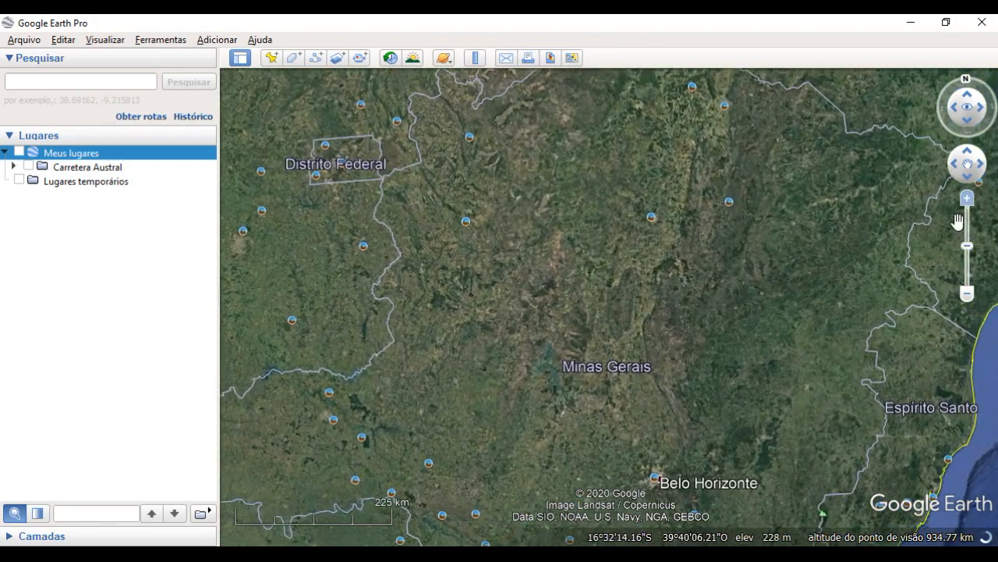
drag(679, 466, 613, 319)
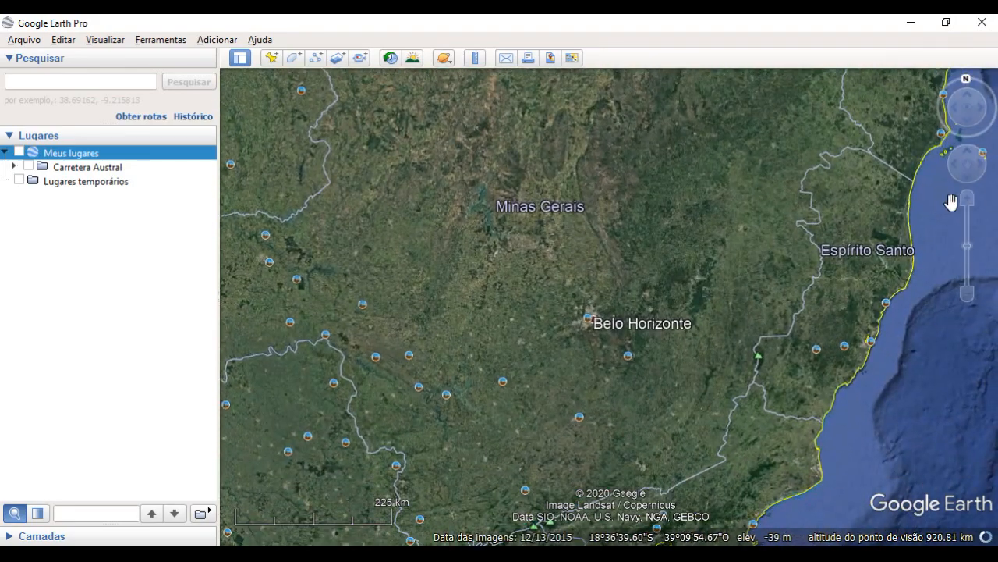
click(967, 198)
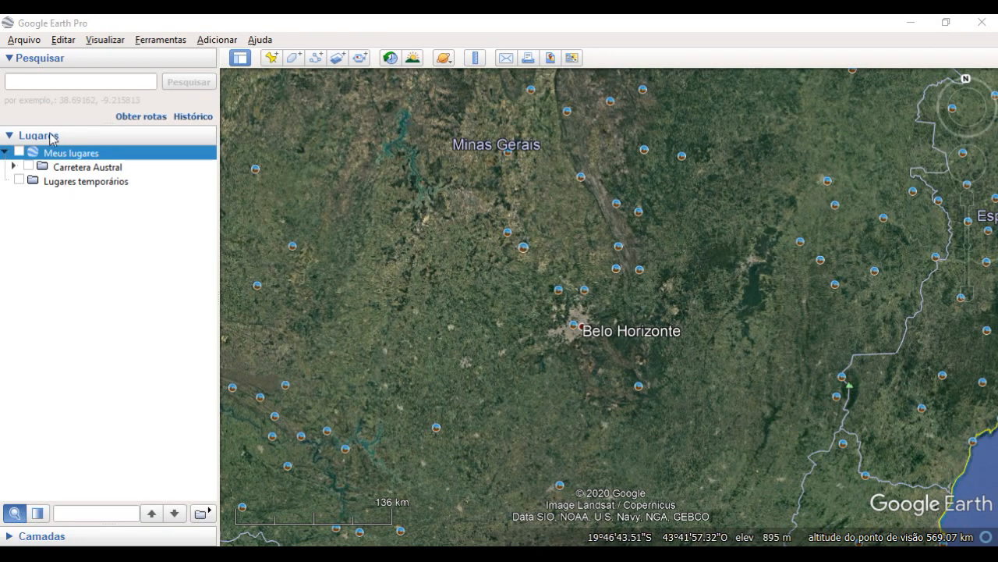
Step: Search for the suggested place Rio Acima, MG and fly to it
click(32, 83)
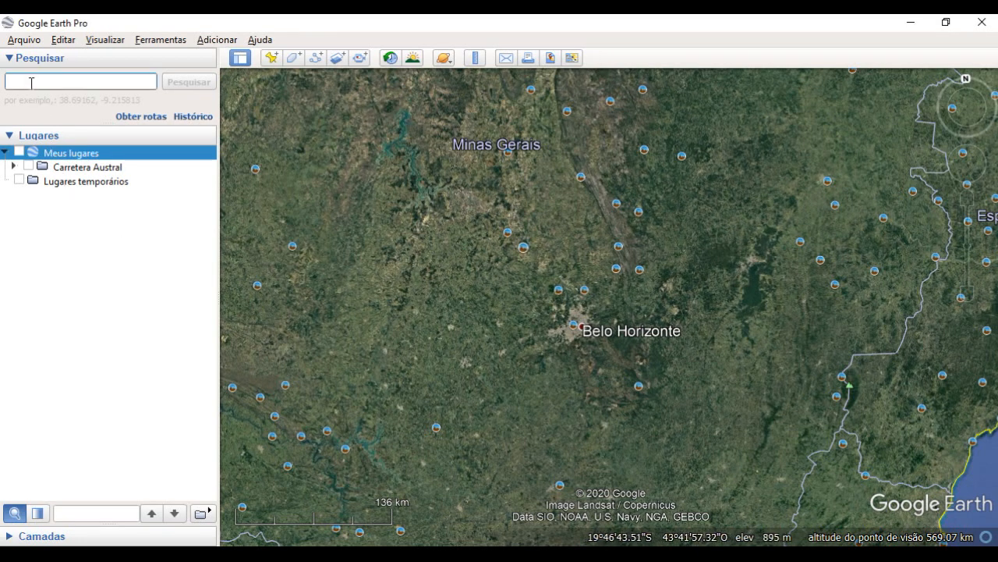
text(Ri)
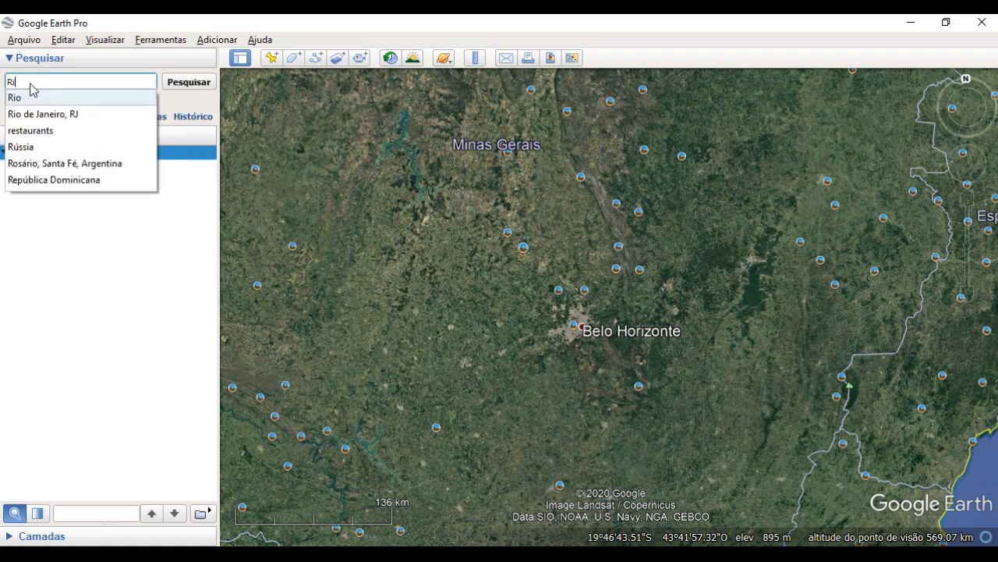
text(o Acima)
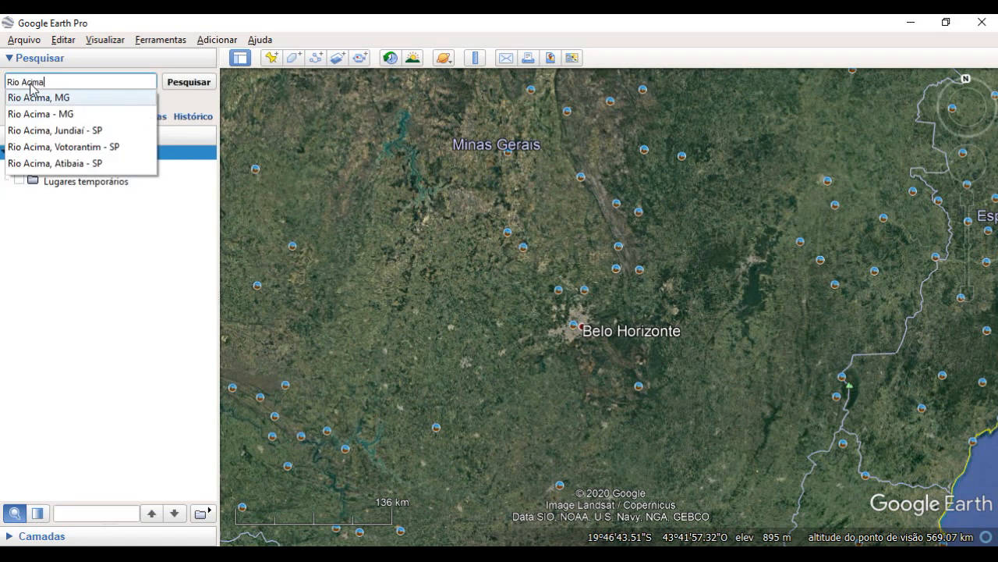
click(44, 99)
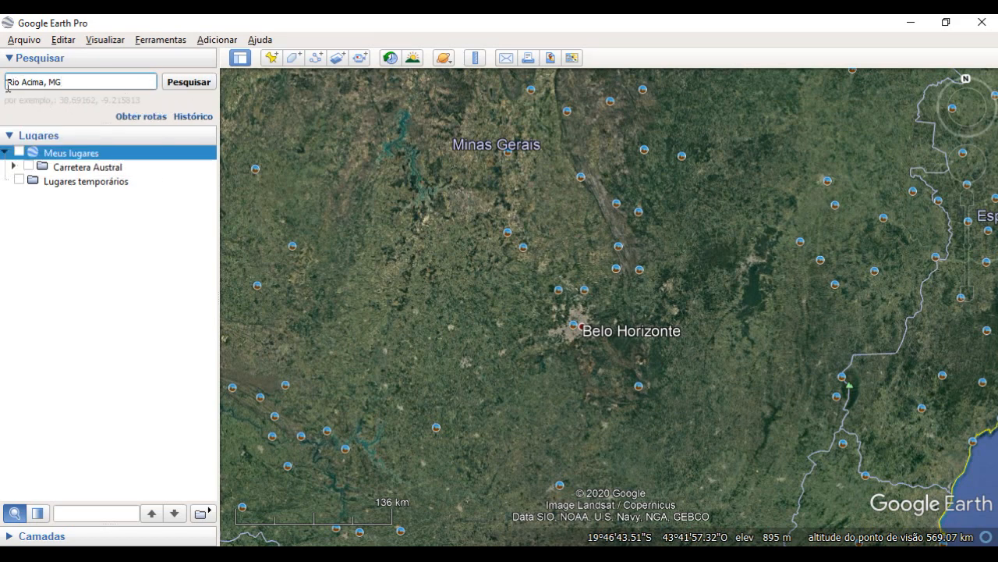
click(187, 83)
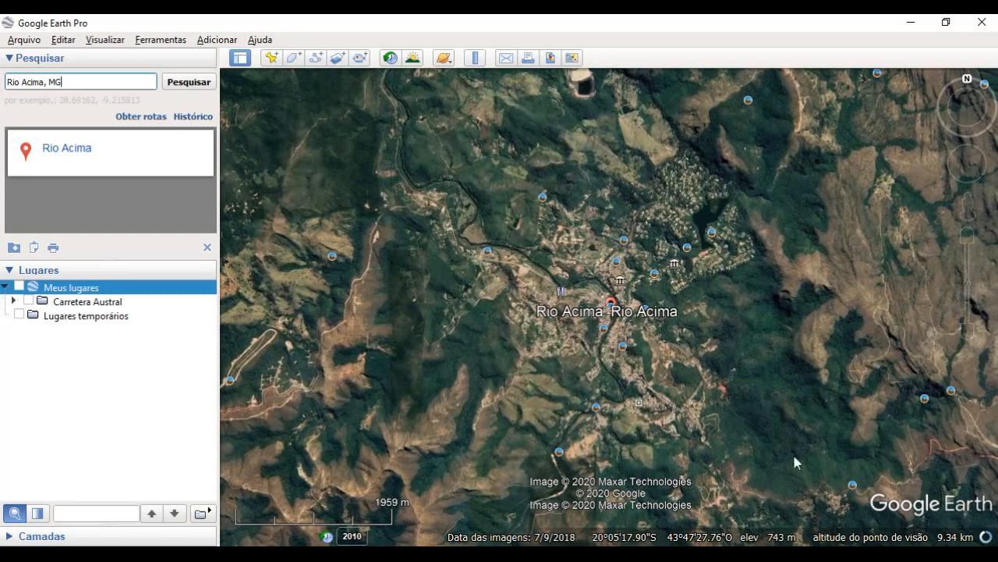
Step: Examine the centre of Rio Acima up close, from the streets around its marker to the area across the river bridge
drag(612, 347, 598, 313)
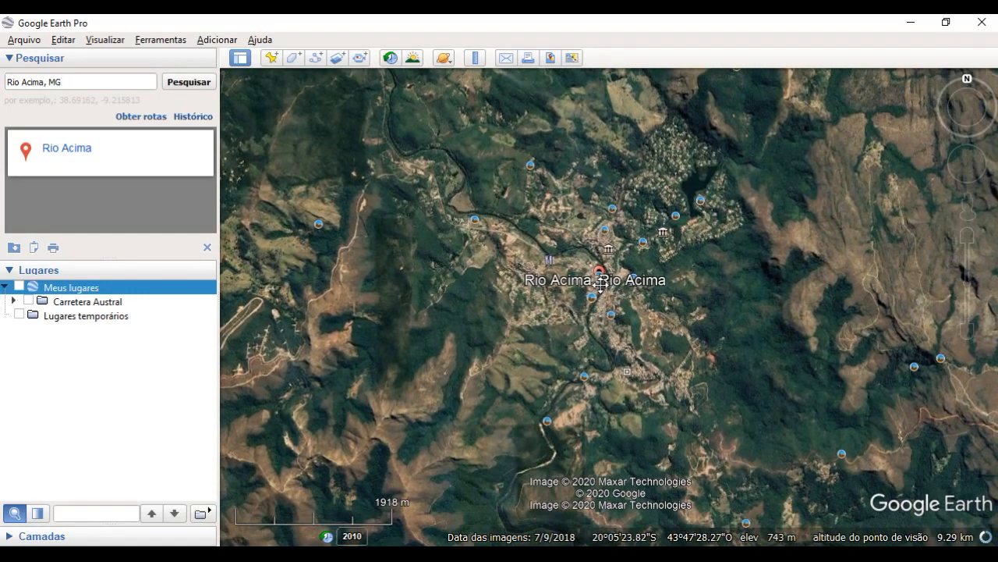
scroll(602, 285, up, 2)
scroll(603, 284, up, 3)
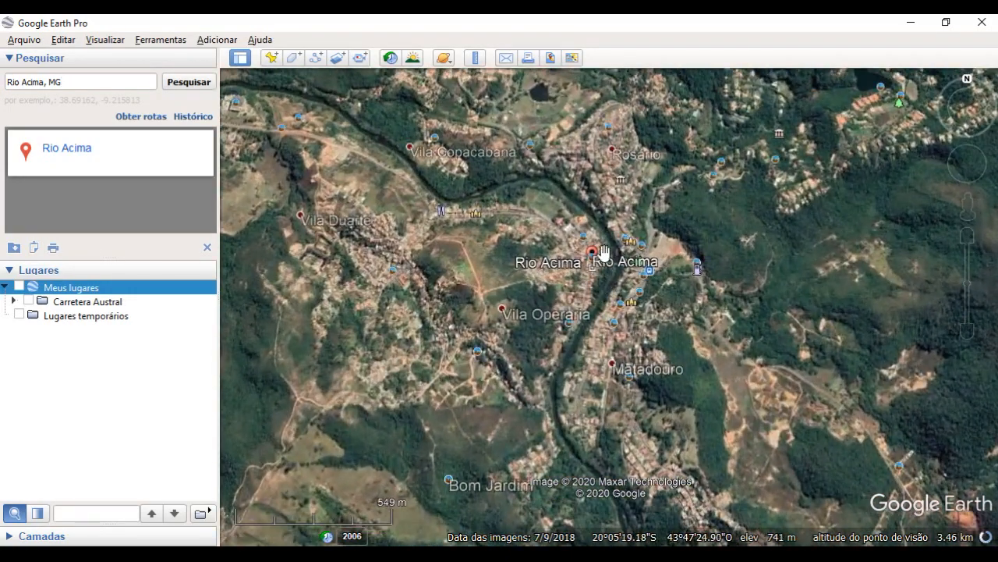
scroll(588, 276, up, 3)
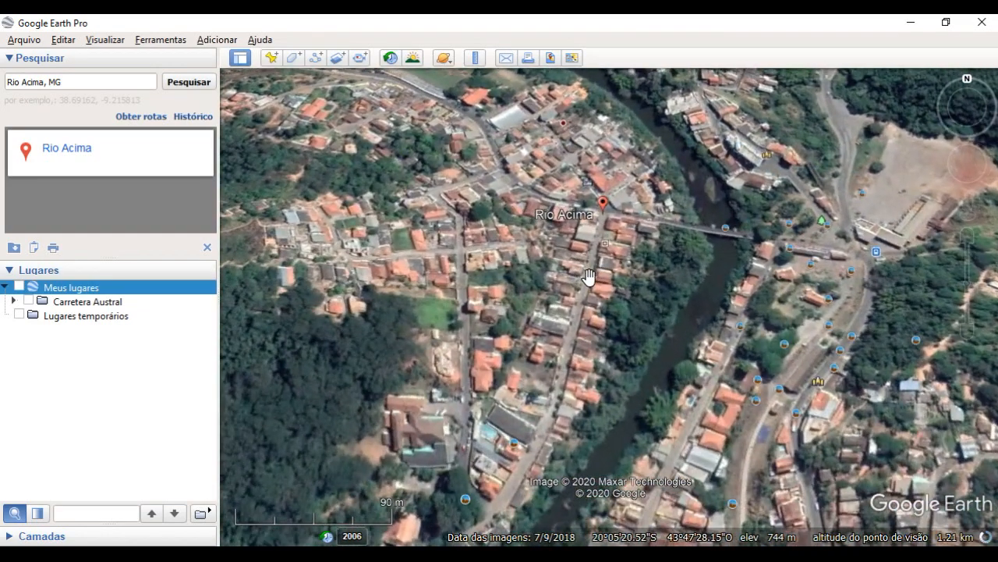
drag(589, 276, 602, 357)
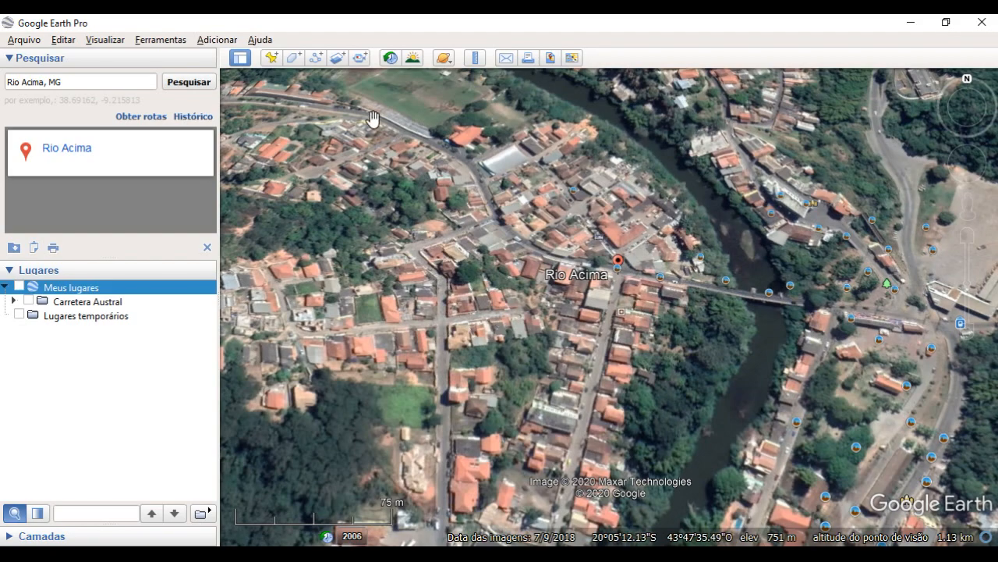
scroll(540, 204, up, 2)
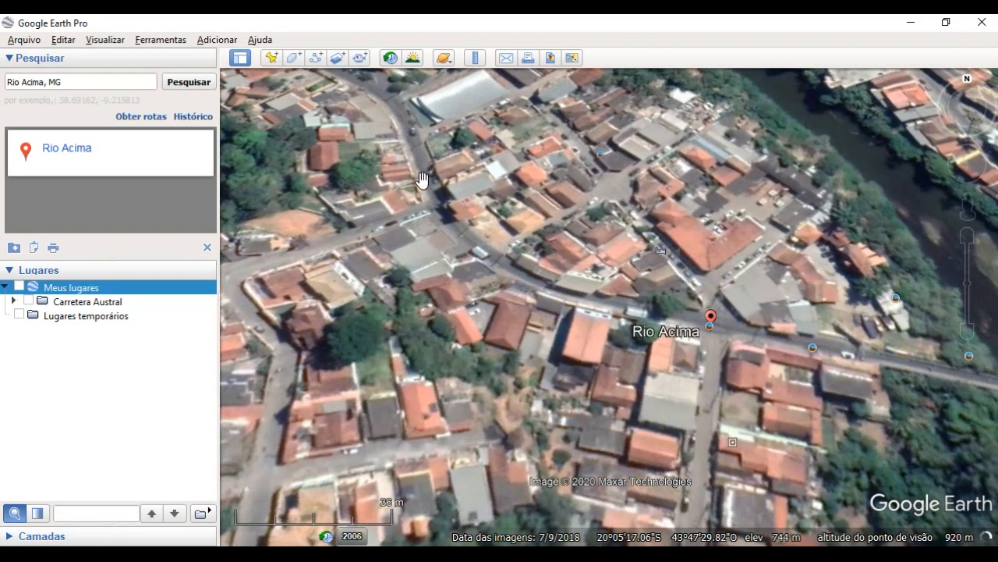
scroll(685, 355, up, 1)
scroll(685, 356, down, 2)
drag(805, 379, 625, 334)
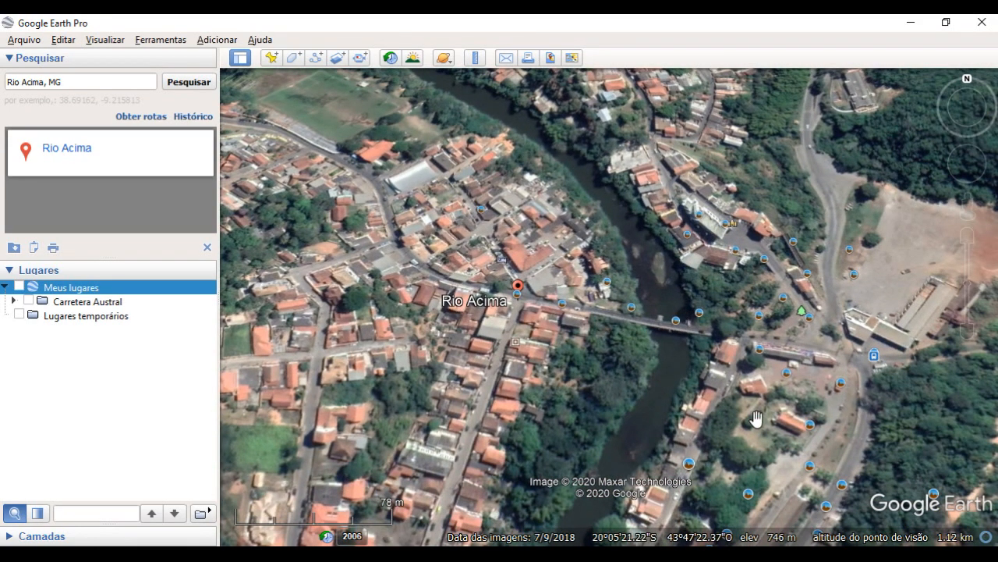
drag(753, 421, 592, 381)
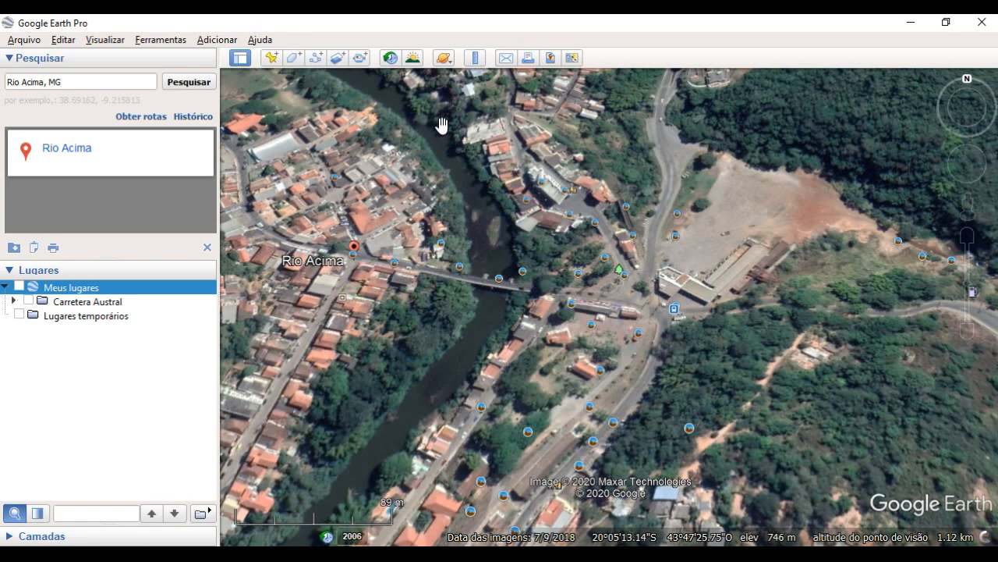
Step: Add a placemark named Rio Acima at the road junction east of the river bridge, at about 20°5'19.97"S, 43°47'19.87"O
click(272, 59)
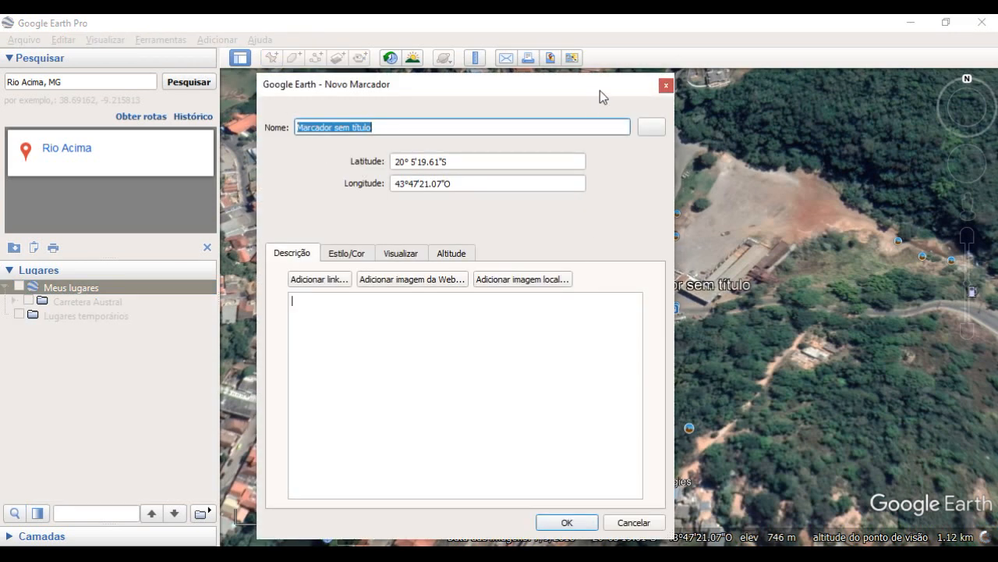
drag(601, 89, 398, 90)
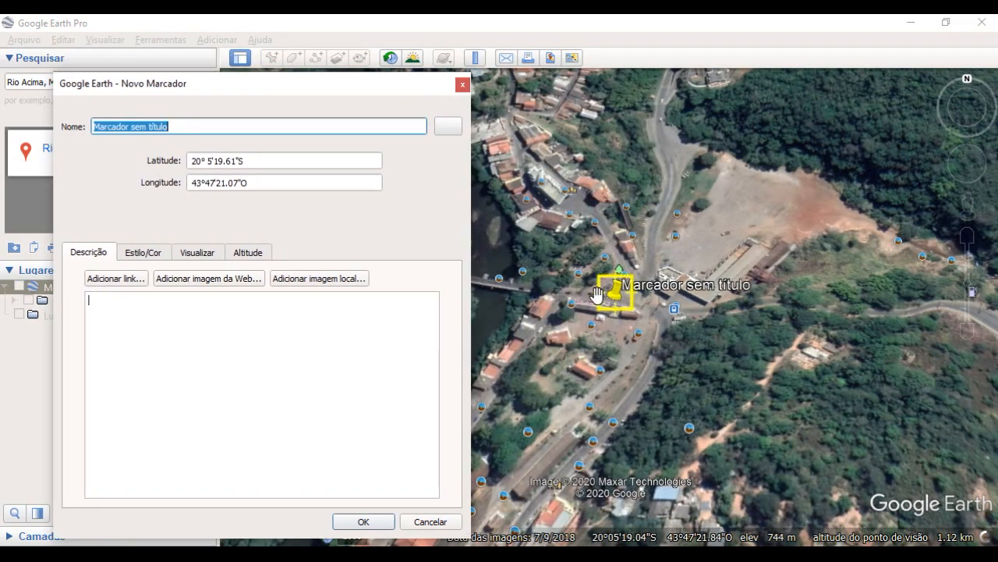
drag(610, 309, 663, 323)
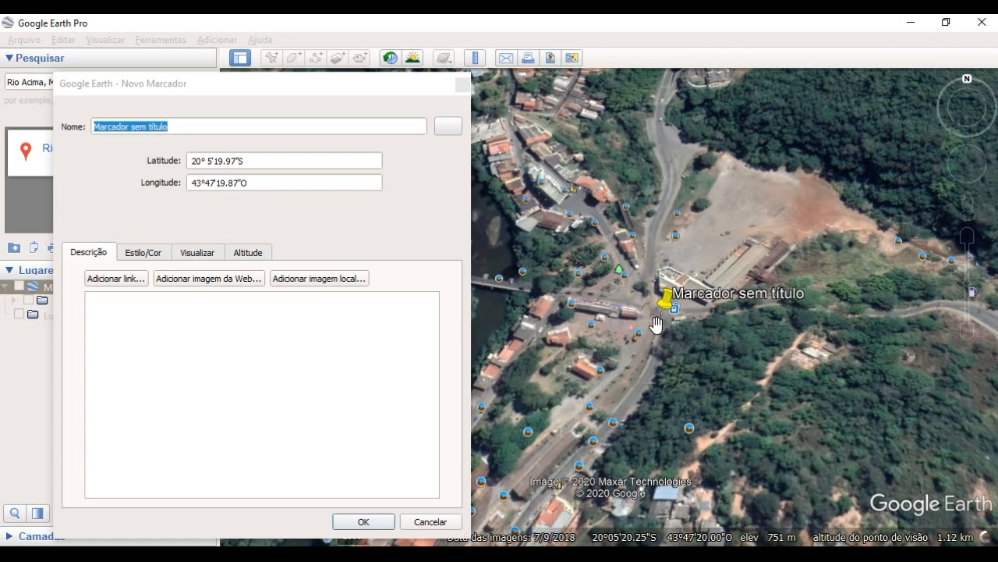
click(176, 126)
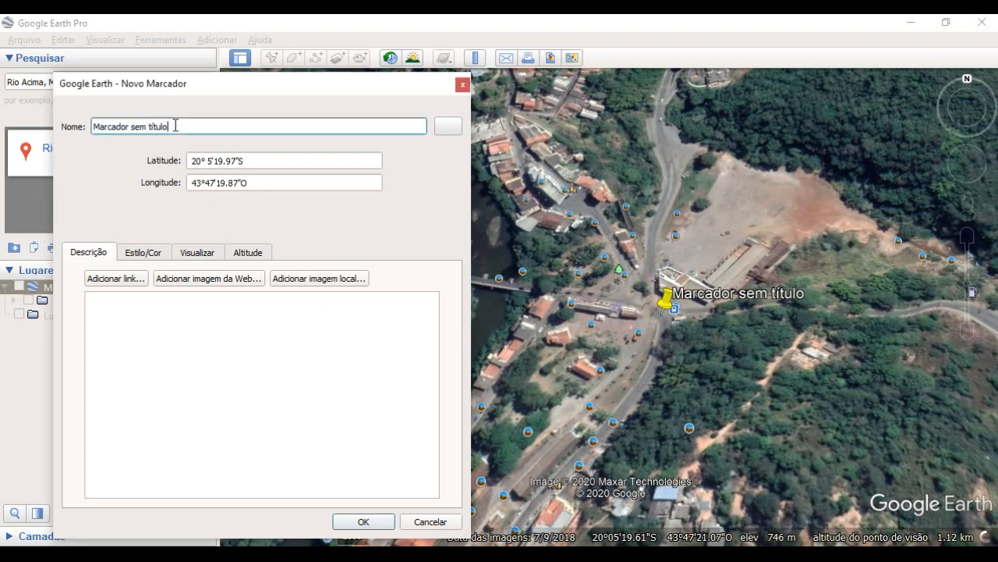
key(ctrl+a)
text(R)
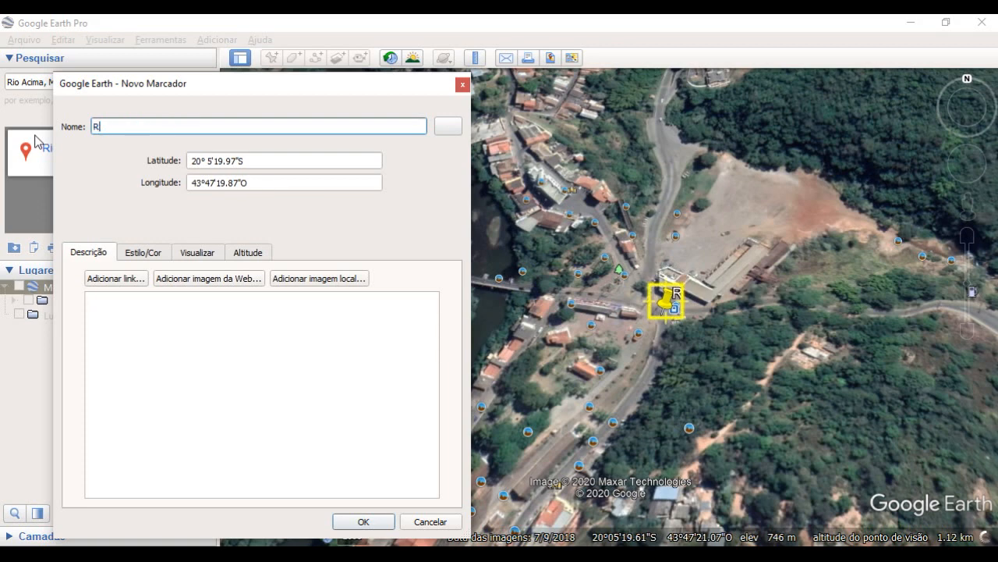
text(io Acima)
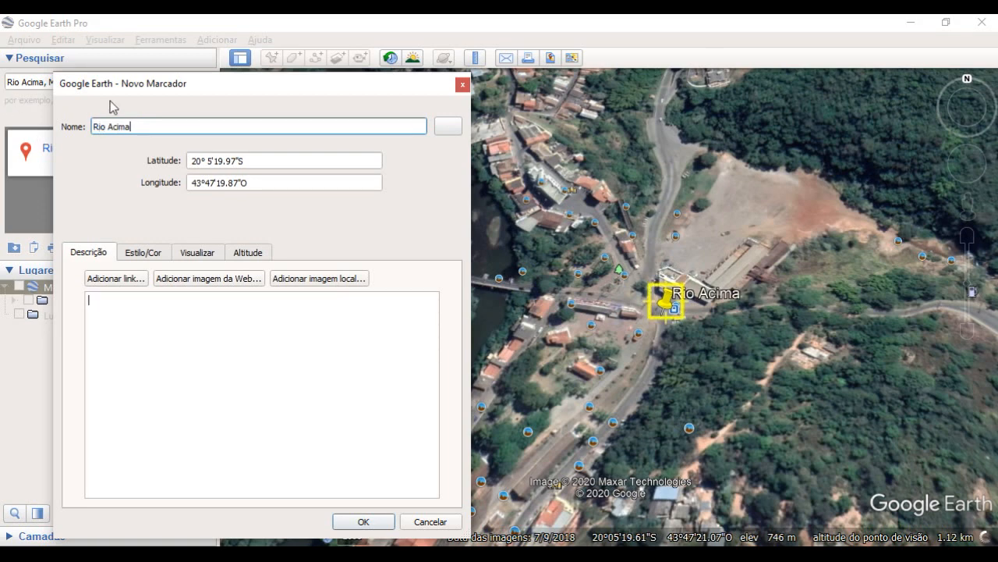
click(381, 524)
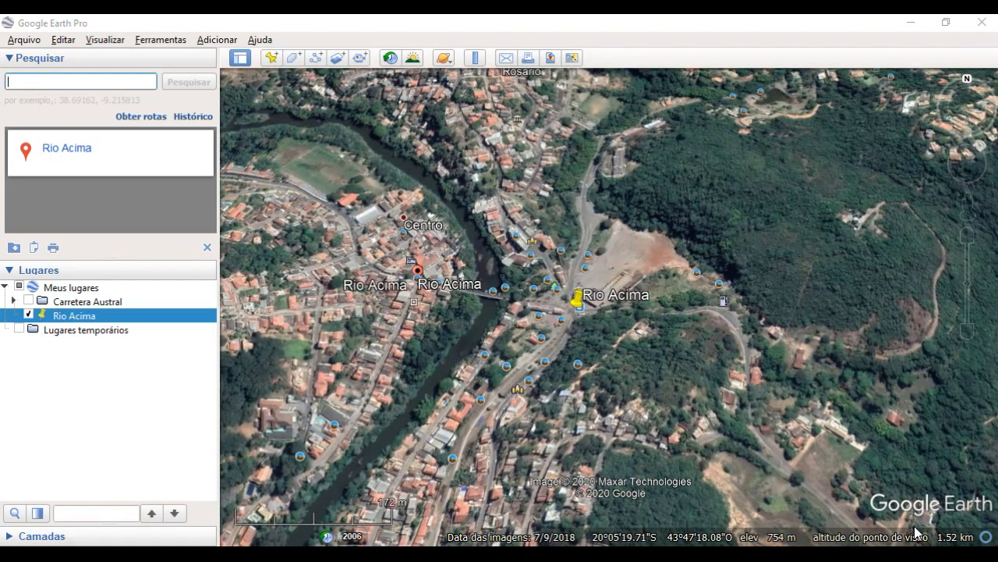
Step: Search for the suggested place Santuário do Caraça - Estrada do Caraça, Catas Altas - MG and fly to it
scroll(916, 532, down, 1)
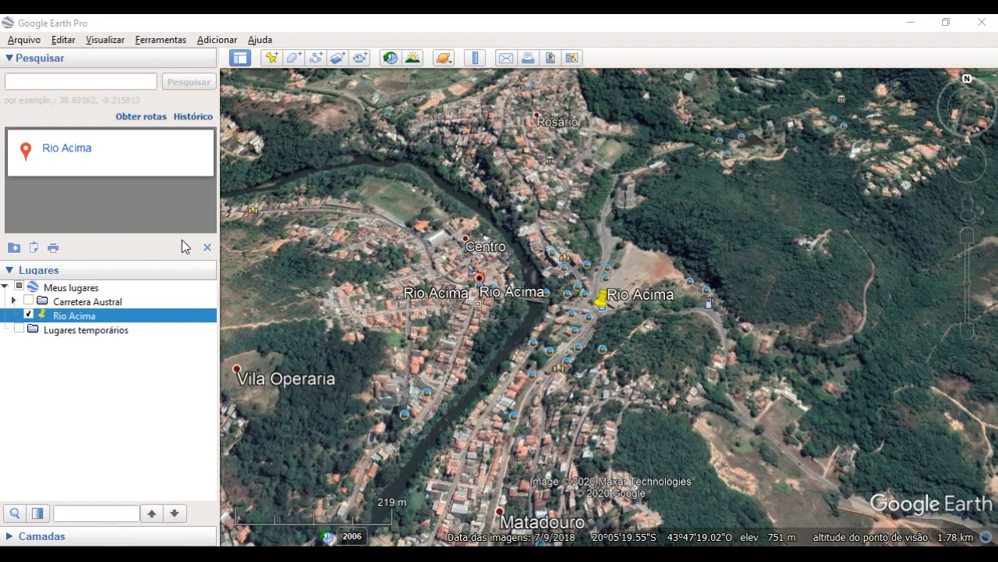
click(56, 82)
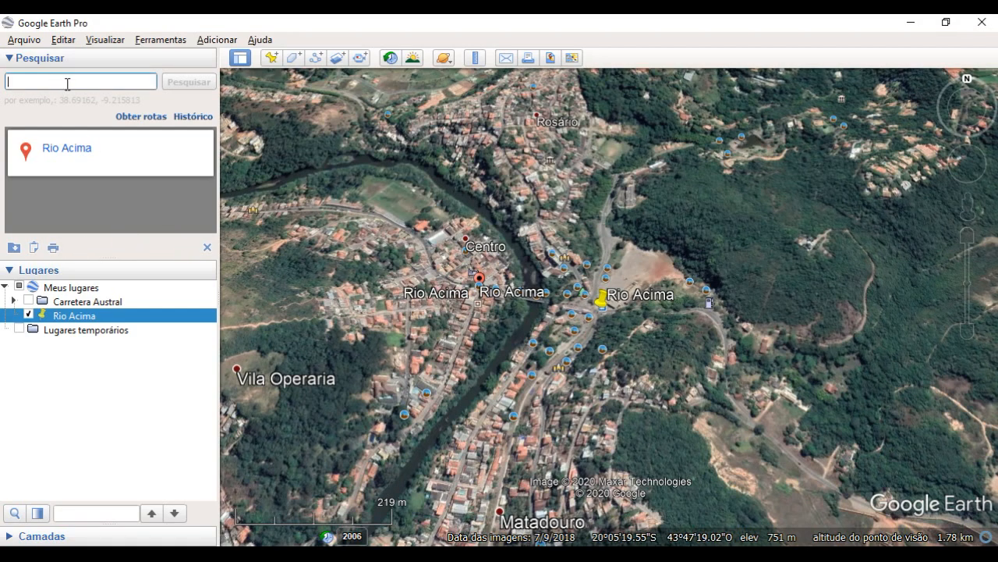
text(S)
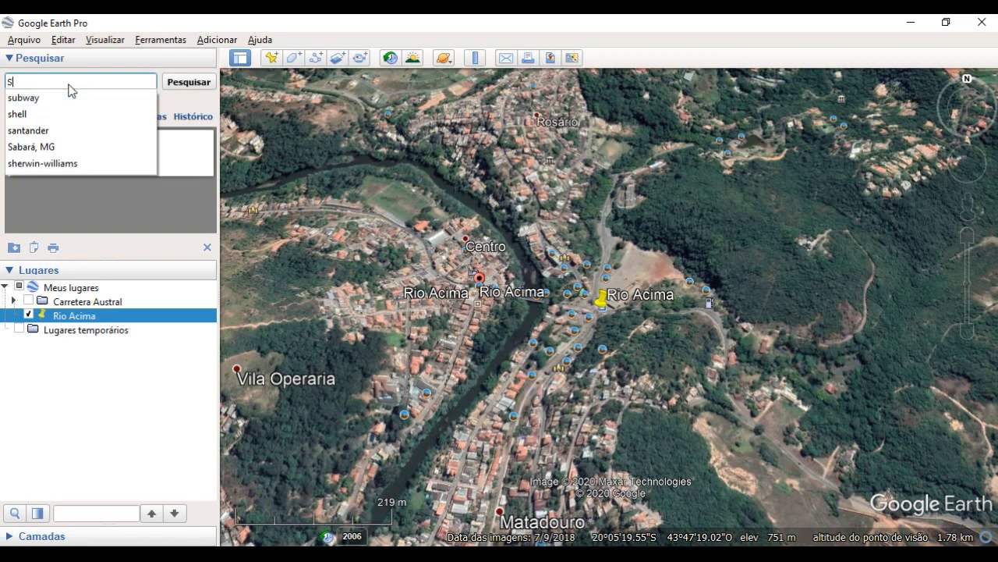
text(ant)
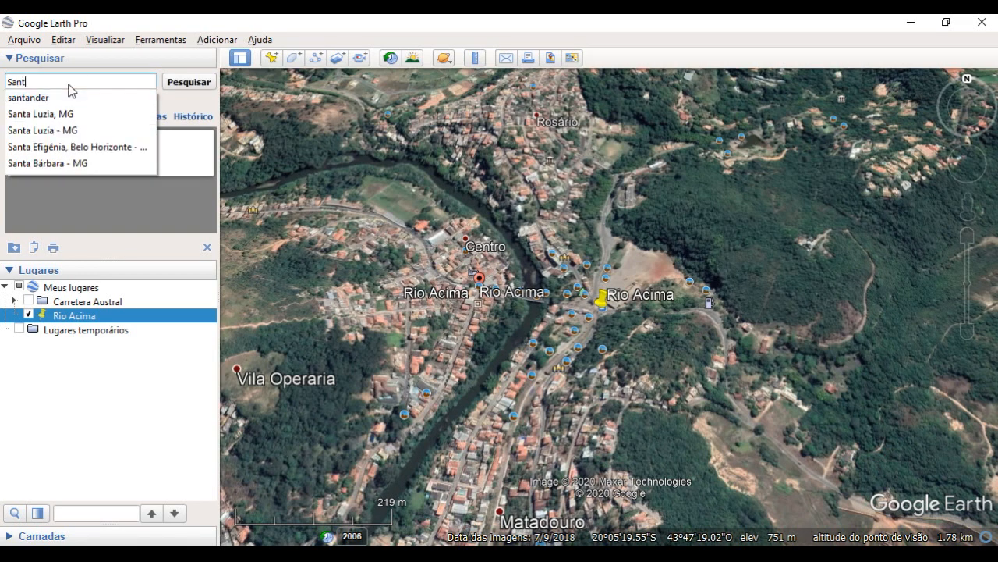
text(uário do )
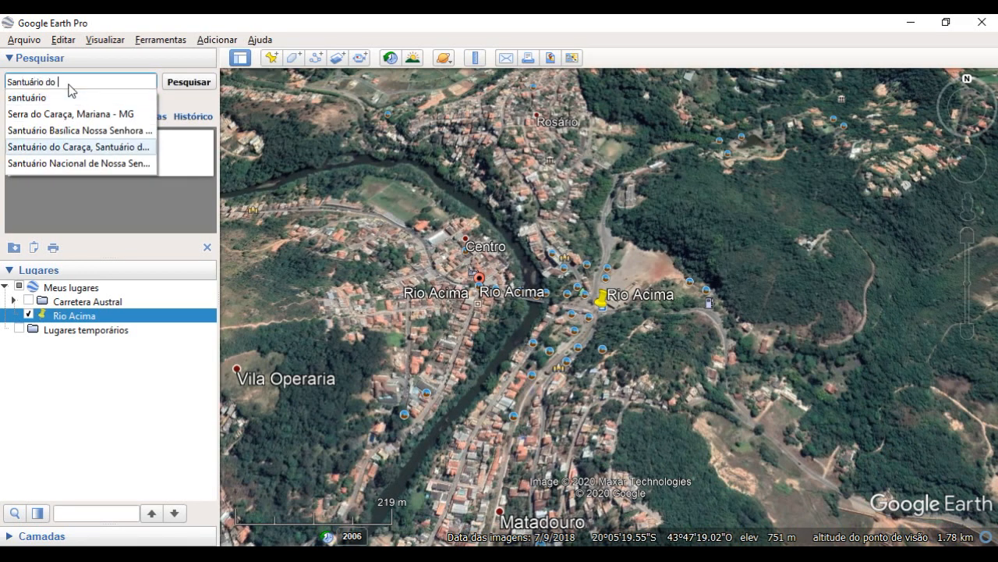
text(Carça)
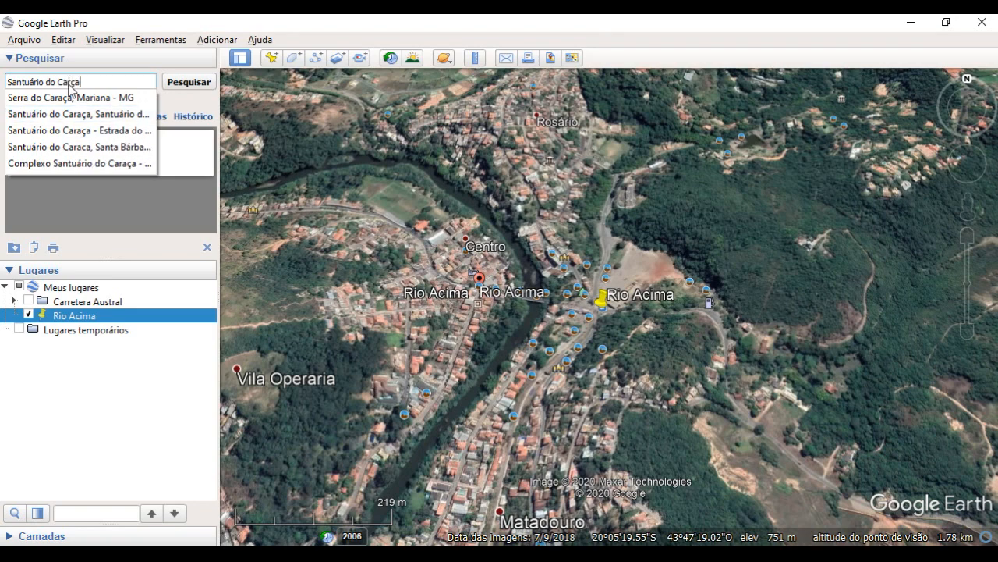
click(69, 126)
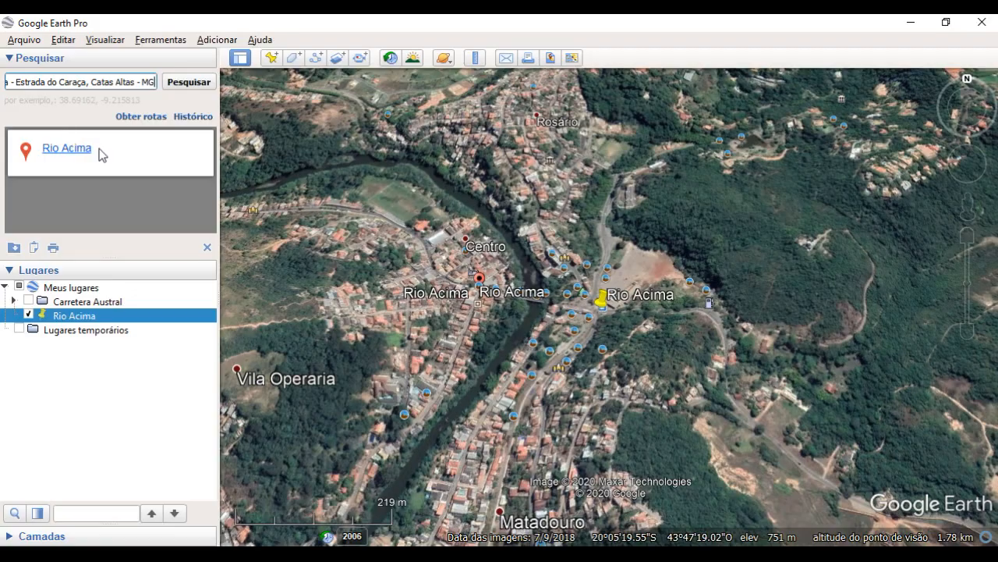
click(192, 84)
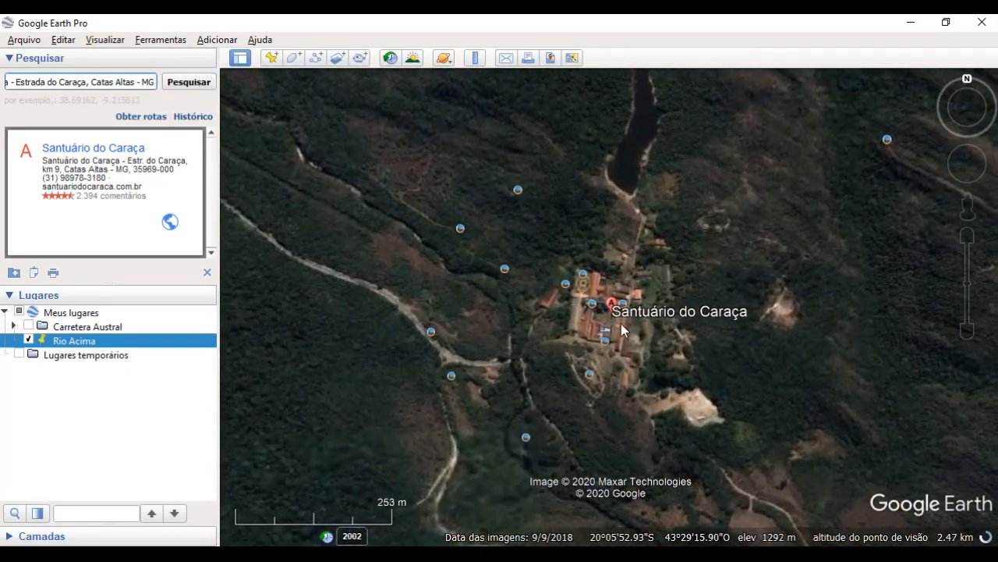
Step: Add a placemark named Santuário do Caraça on the road just northeast of the sanctuary's main buildings, and clear the search results
scroll(613, 308, down, 3)
scroll(614, 308, down, 3)
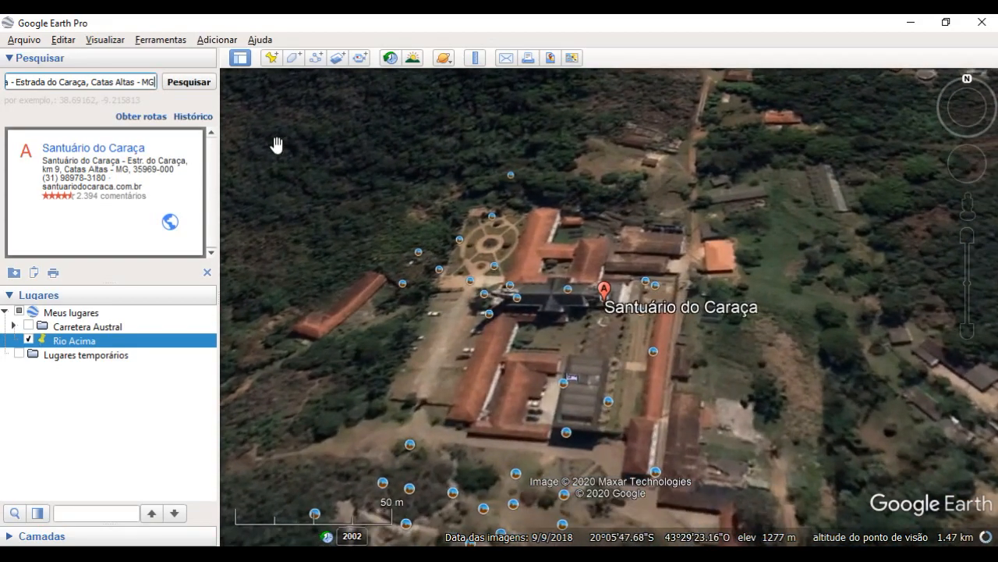
click(272, 57)
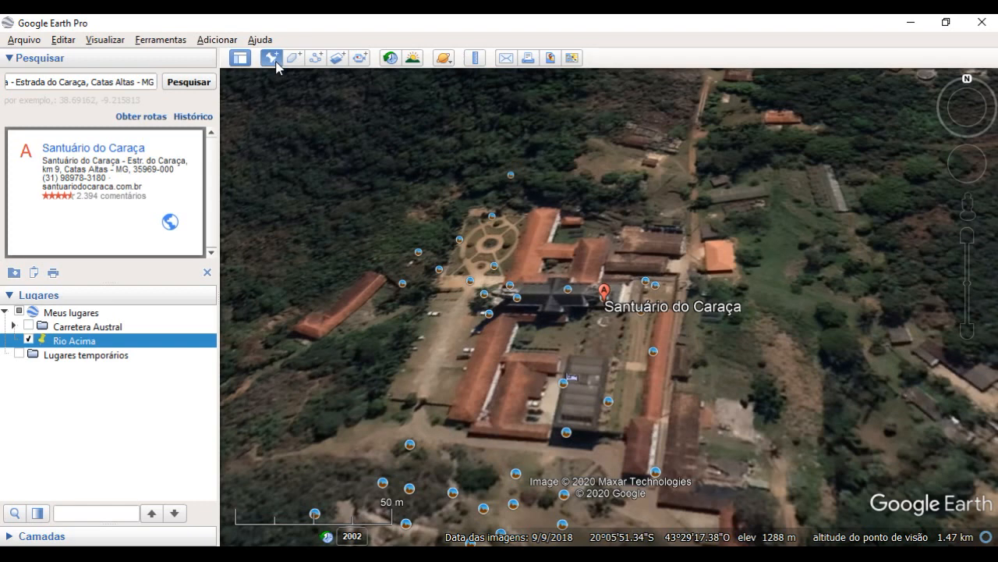
drag(616, 304, 697, 256)
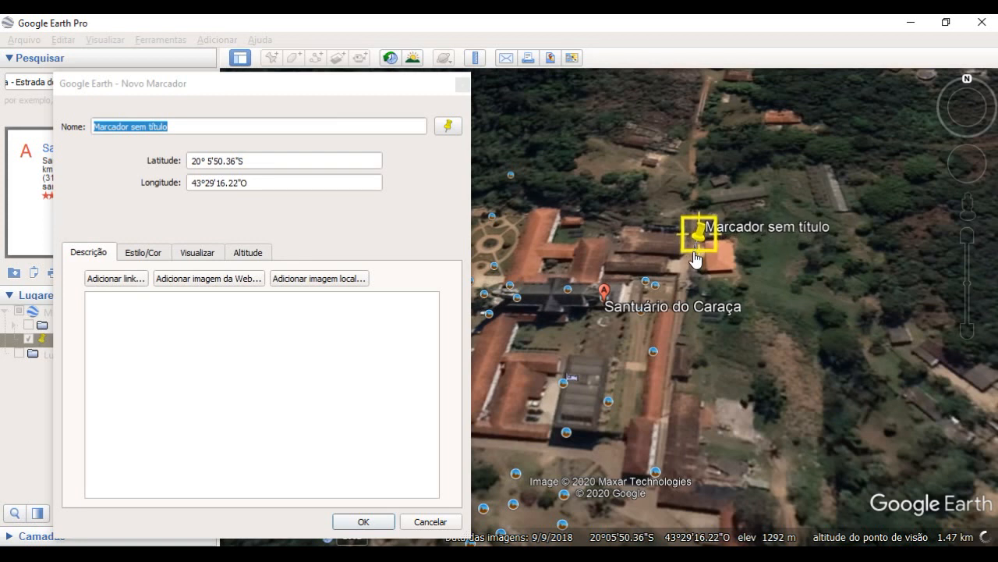
drag(178, 125, 22, 110)
text(S)
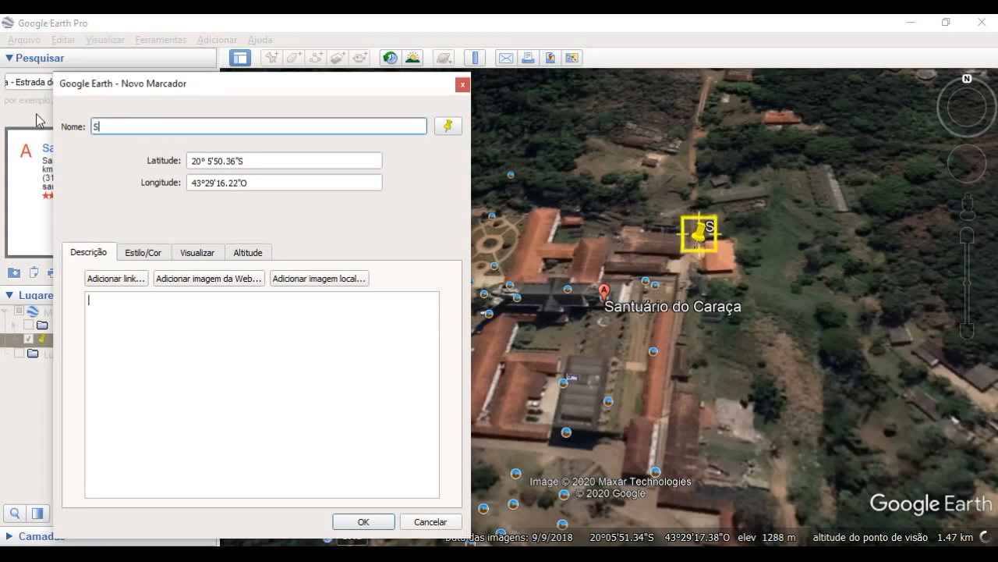
text(antuário do Caraça)
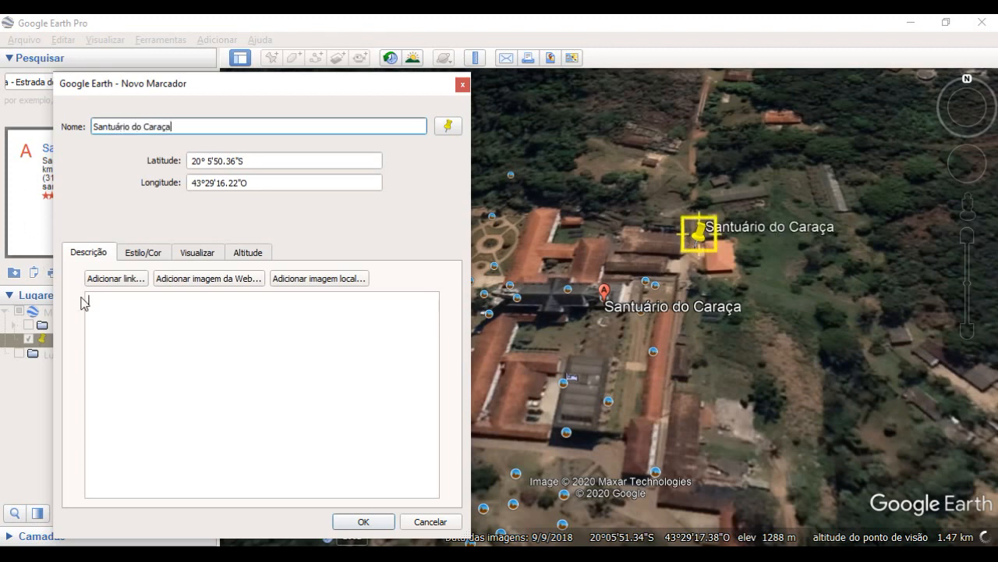
click(364, 523)
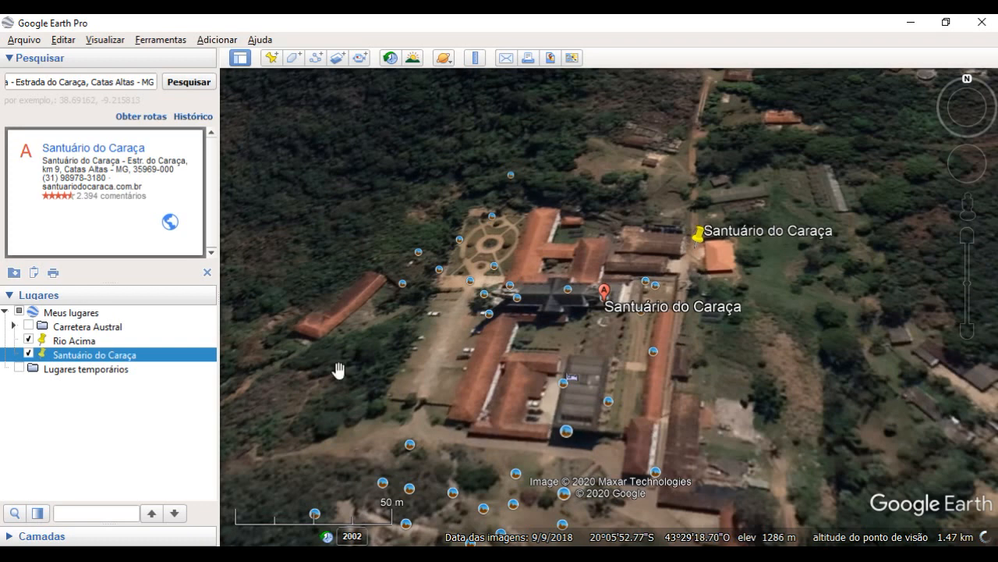
click(207, 273)
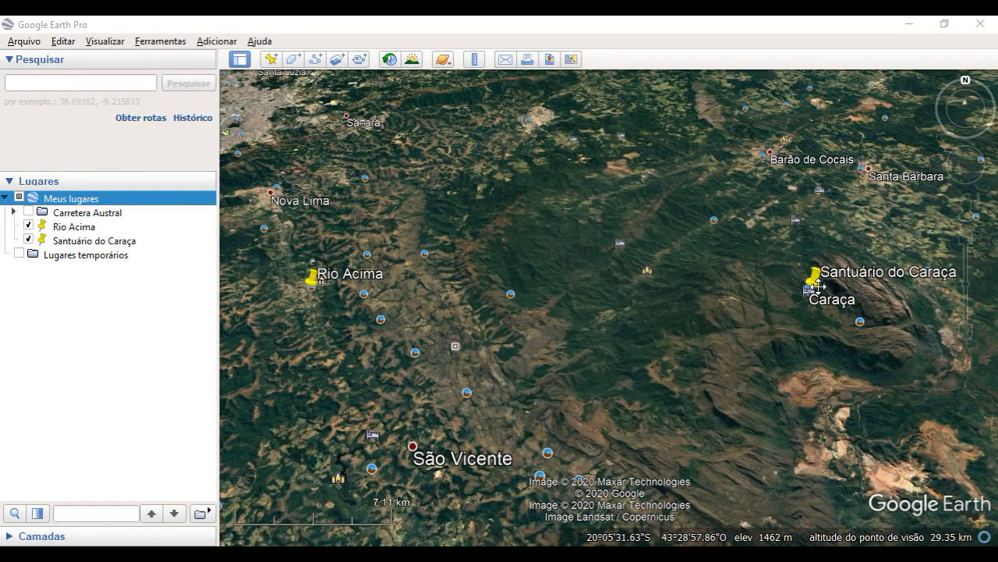
click(69, 227)
click(76, 242)
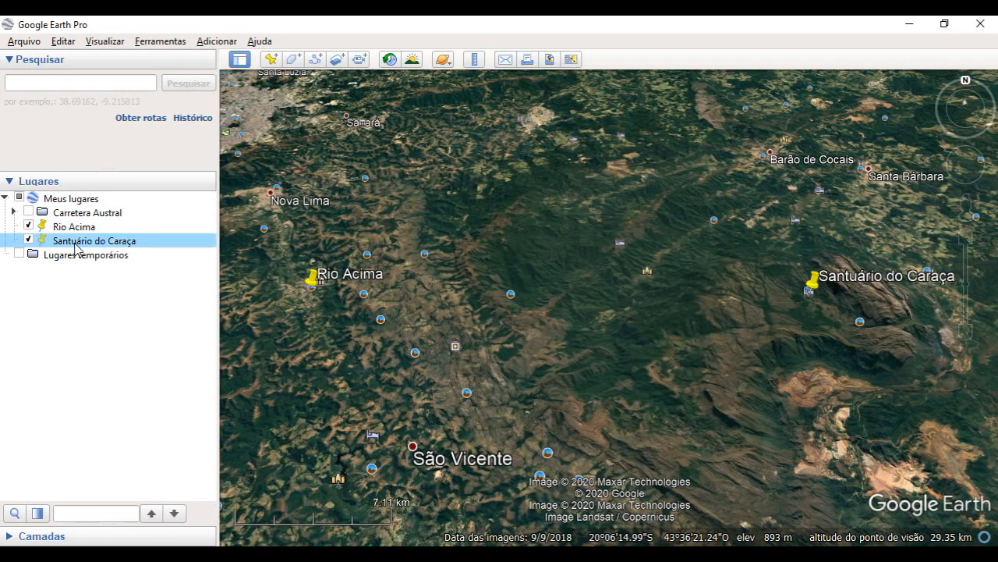
click(72, 226)
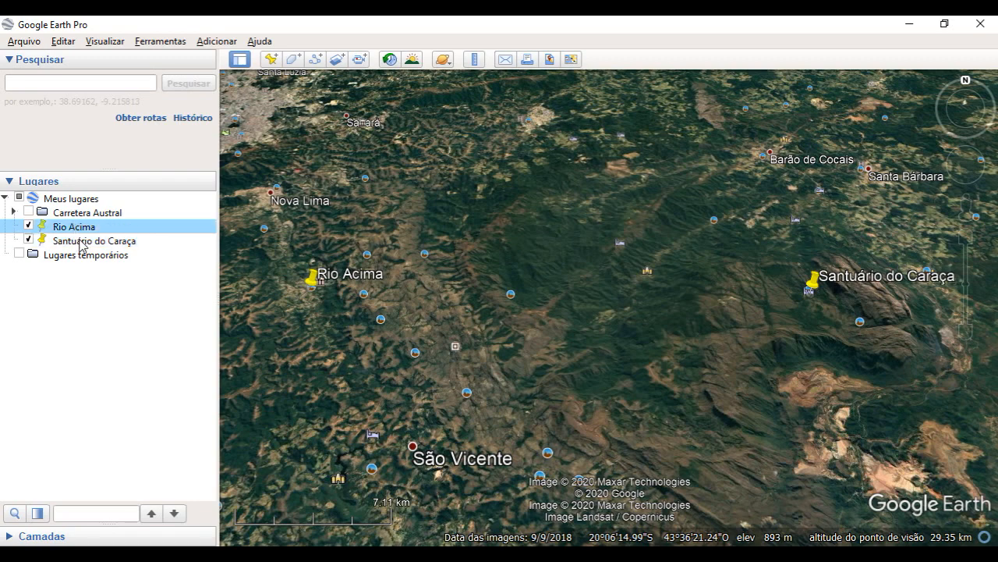
click(81, 242)
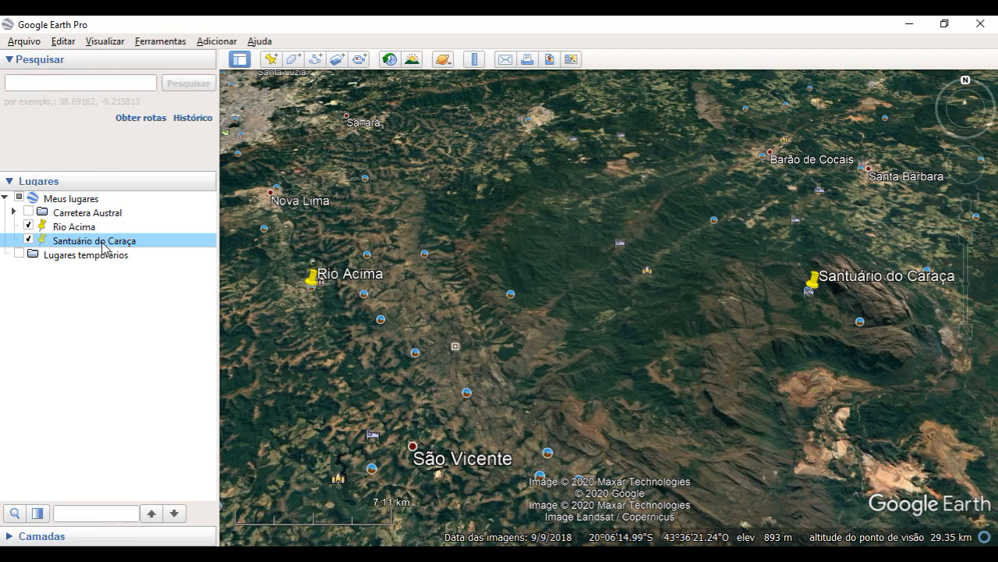
Step: Create a new folder named Caraça inside Meus lugares
click(71, 204)
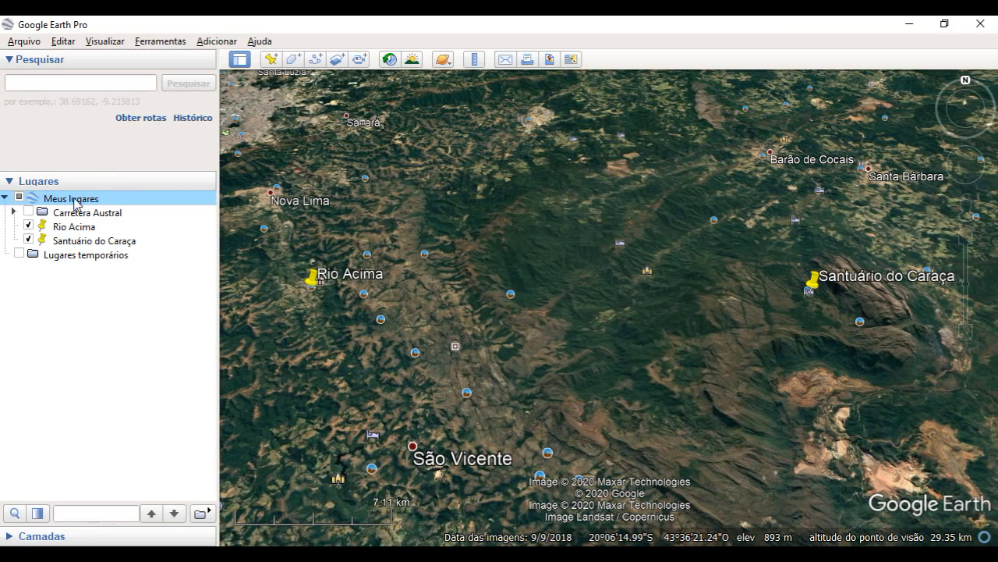
right_click(76, 204)
mouse_move(96, 205)
click(260, 212)
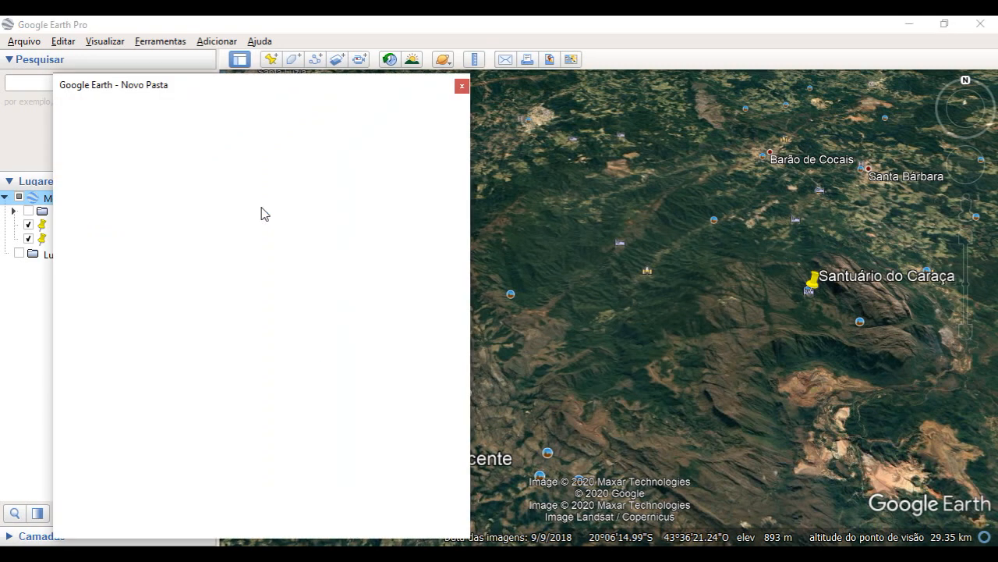
click(190, 126)
drag(193, 127, 8, 107)
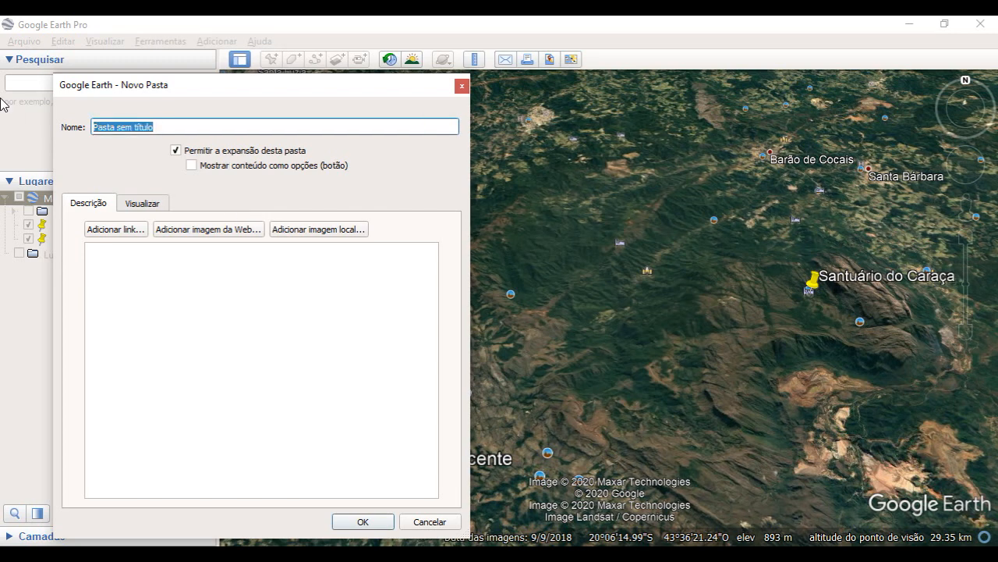
text(Caraça)
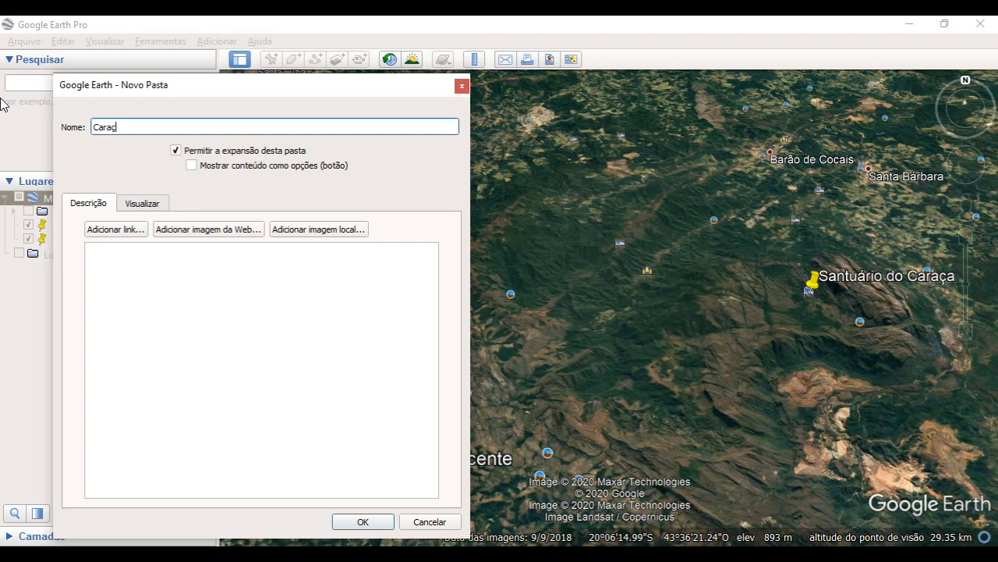
click(363, 521)
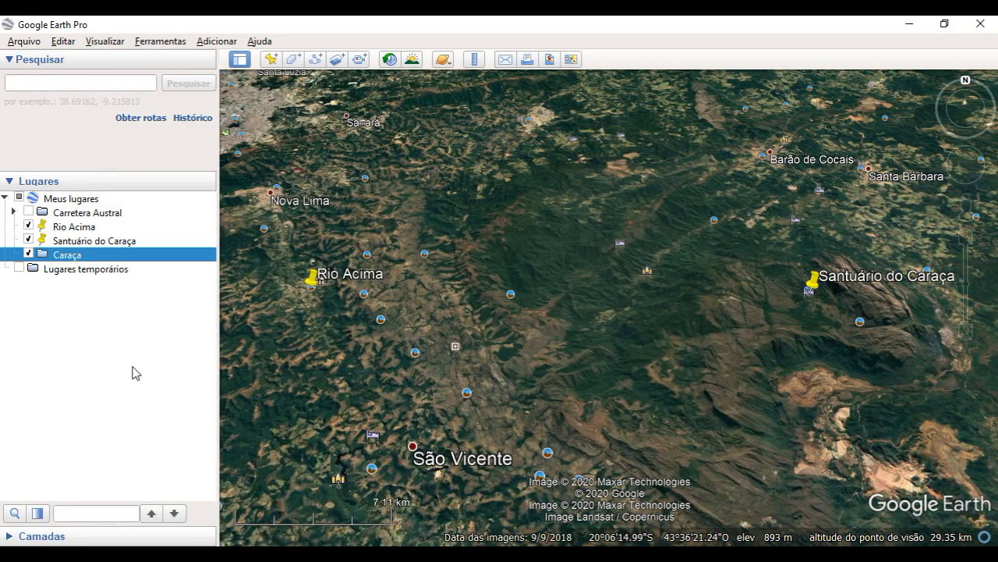
Step: Move the Rio Acima and Santuário do Caraça placemarks together into the Caraça folder and clear the selection
click(74, 228)
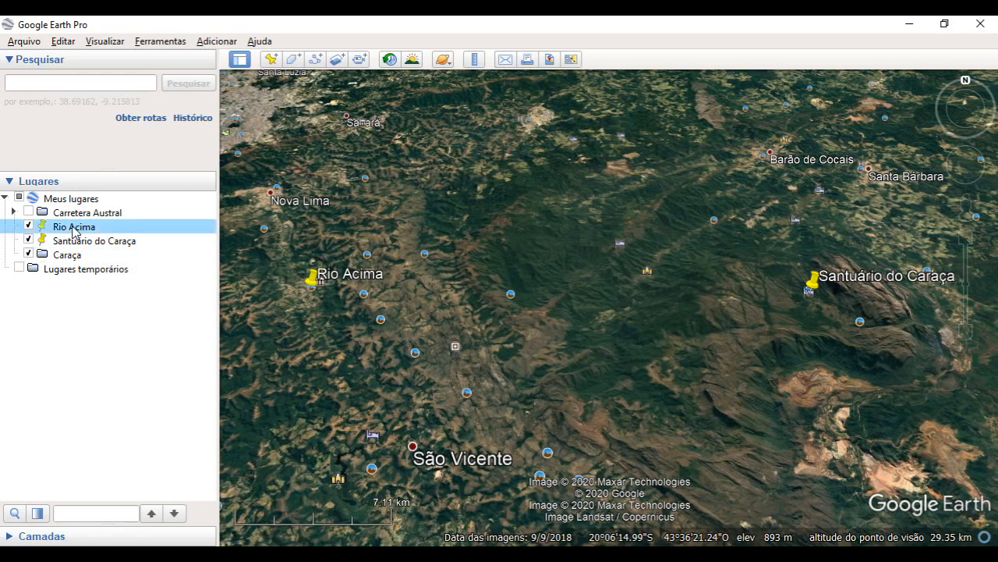
ctrl+click(78, 242)
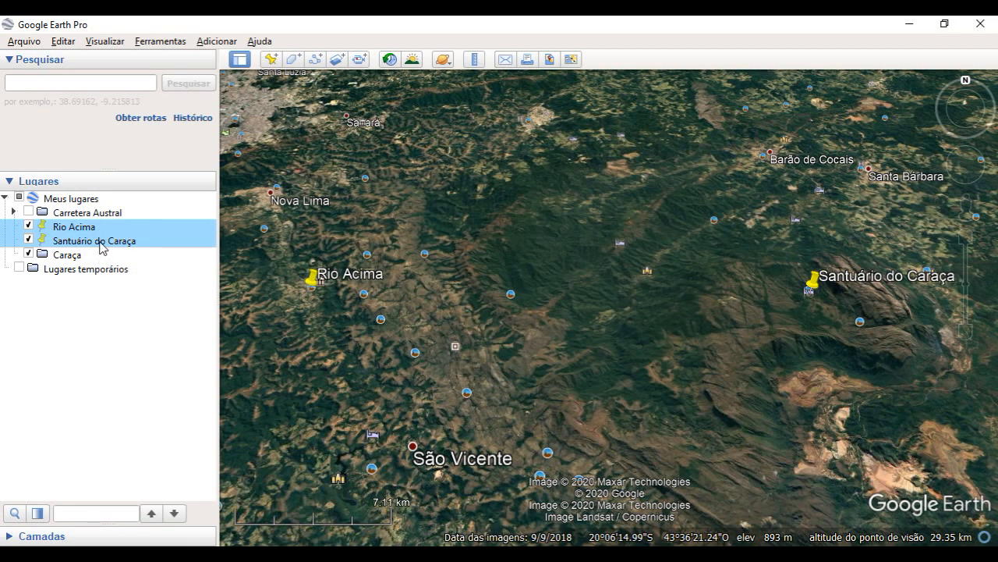
drag(104, 256, 91, 263)
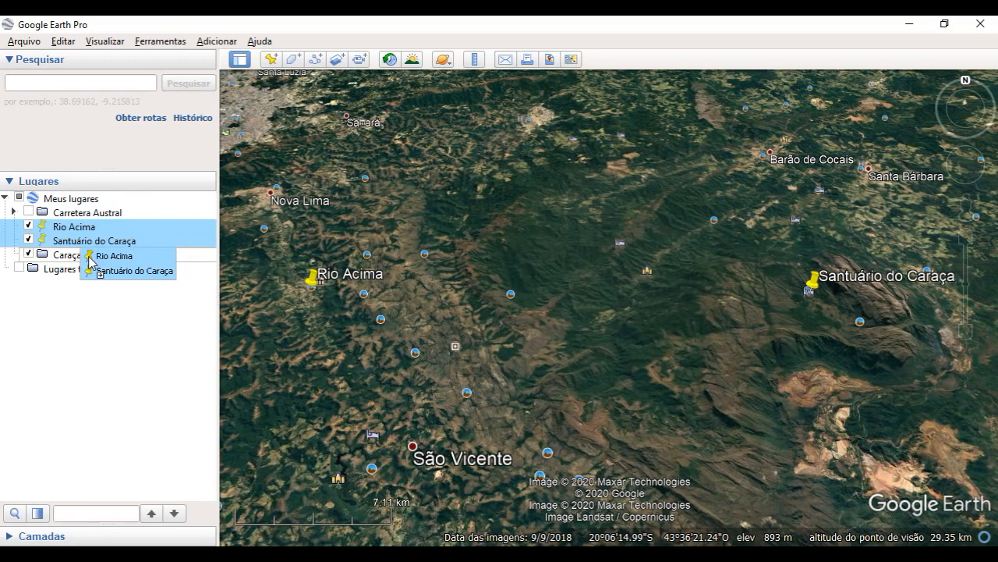
drag(89, 258, 89, 258)
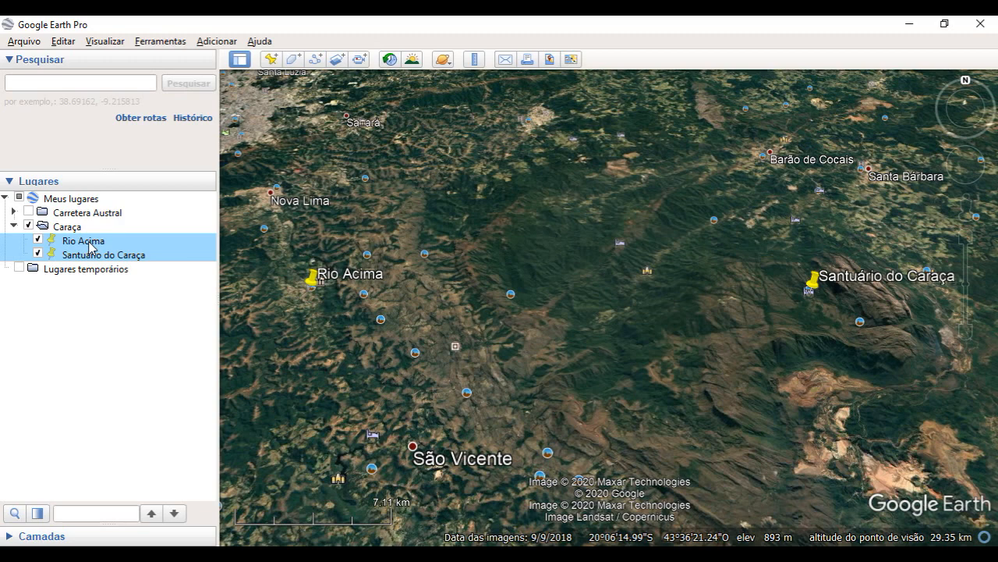
click(88, 328)
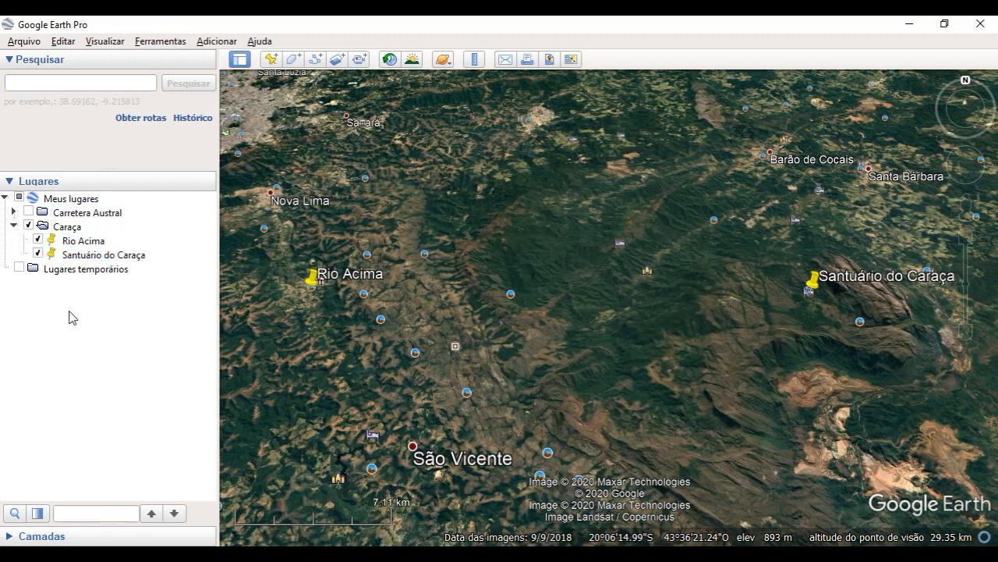
click(67, 201)
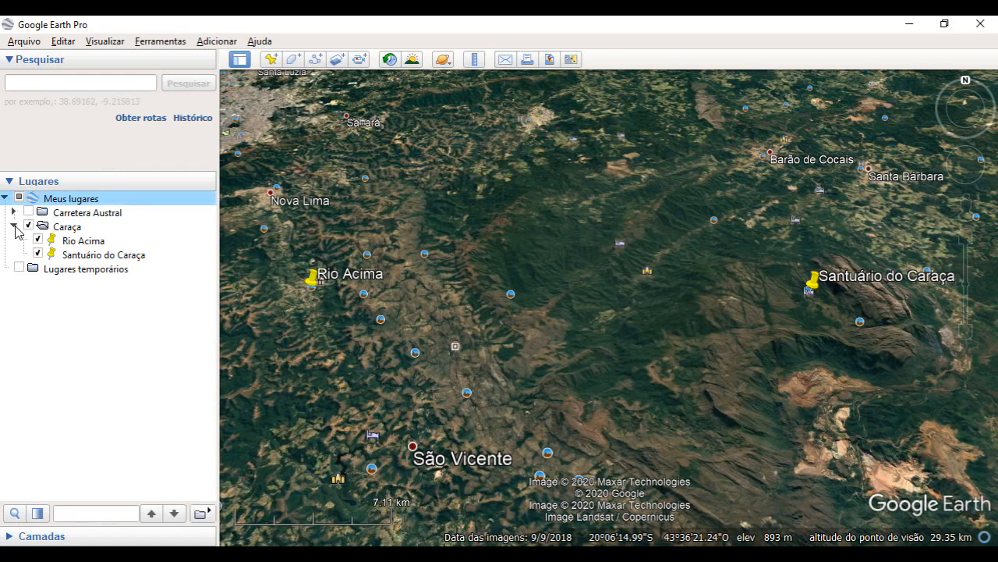
click(49, 231)
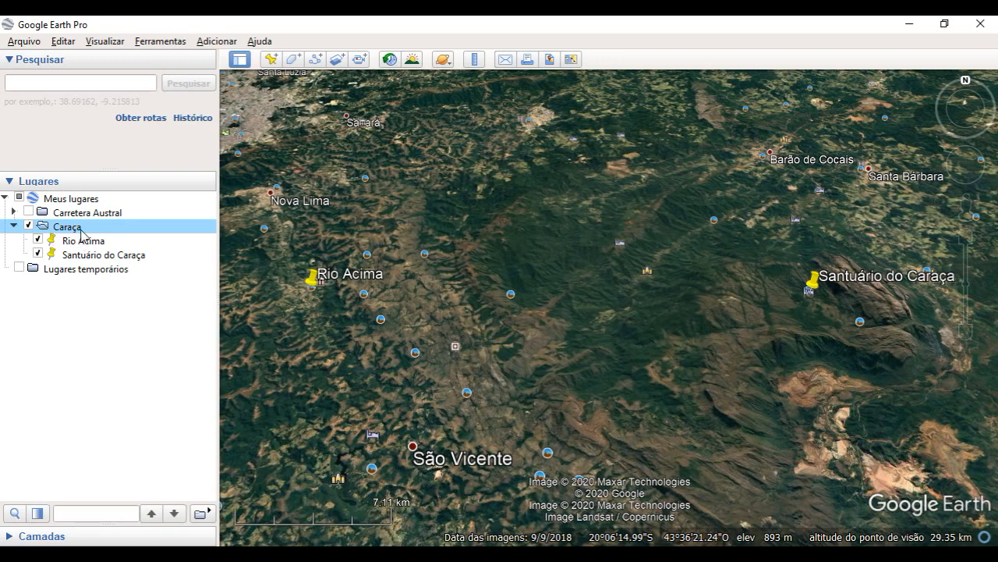
click(99, 245)
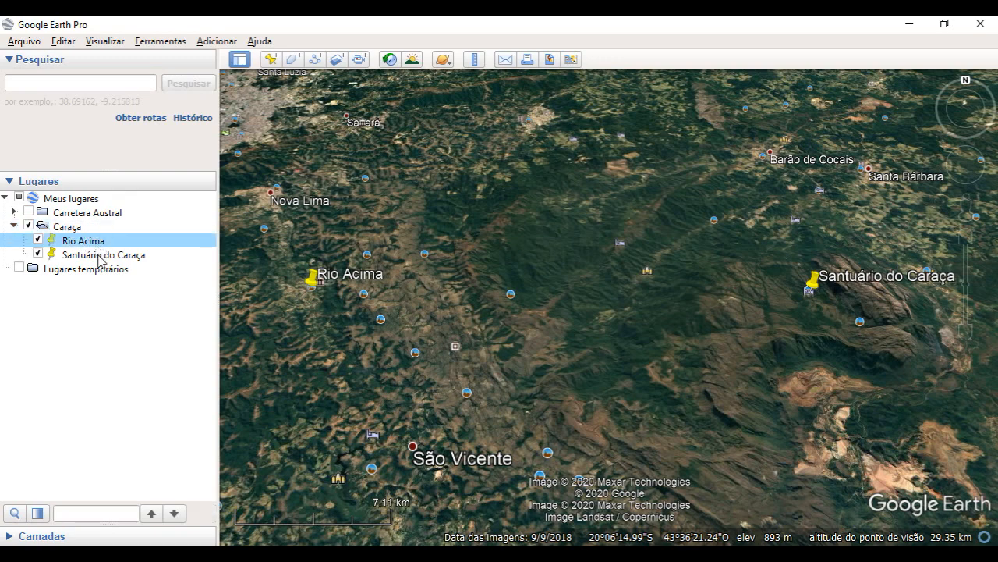
click(100, 256)
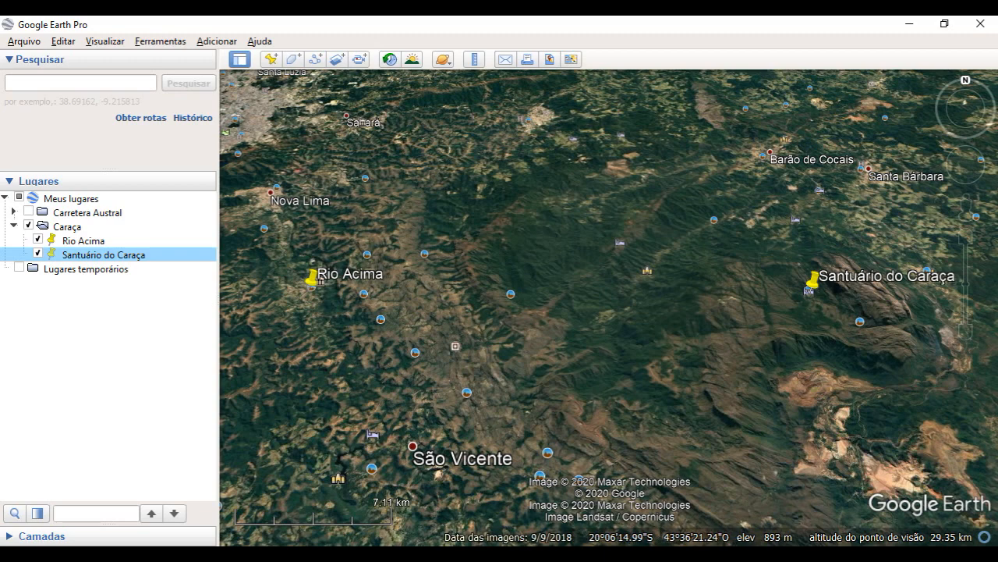
click(918, 532)
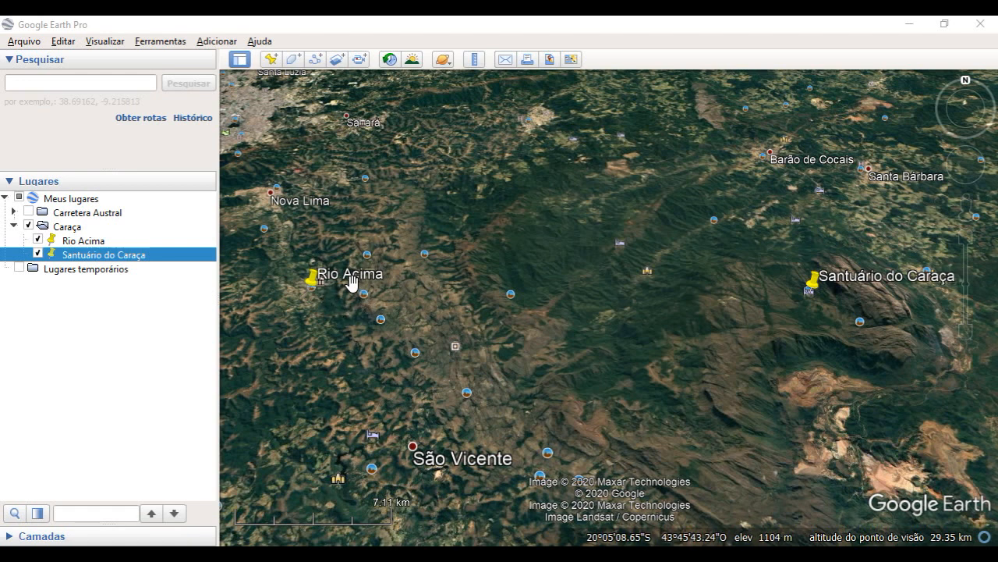
Step: Draw a straight untitled path from the Rio Acima placemark to the Santuário do Caraça placemark and save it in the Caraça folder
click(315, 60)
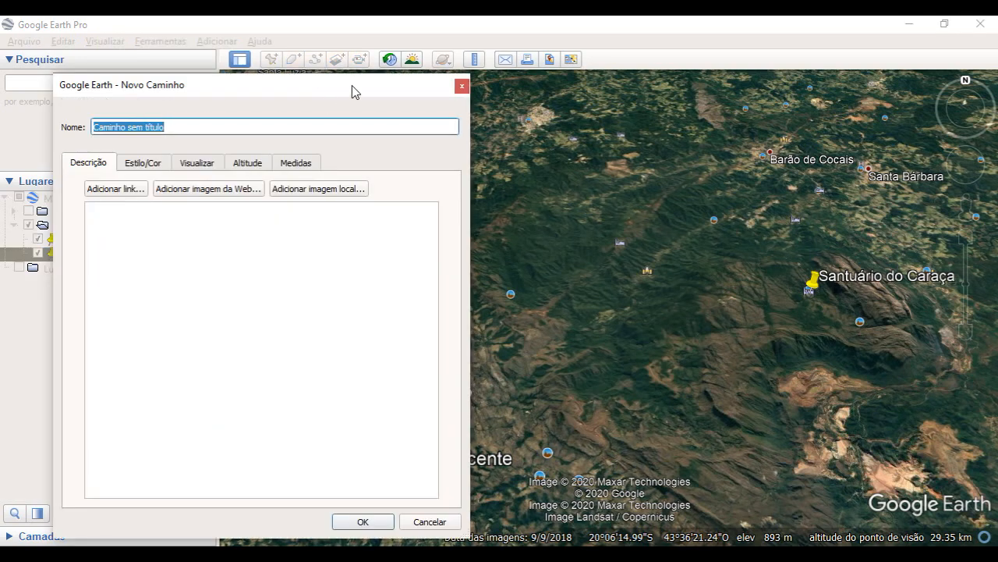
drag(401, 92, 179, 99)
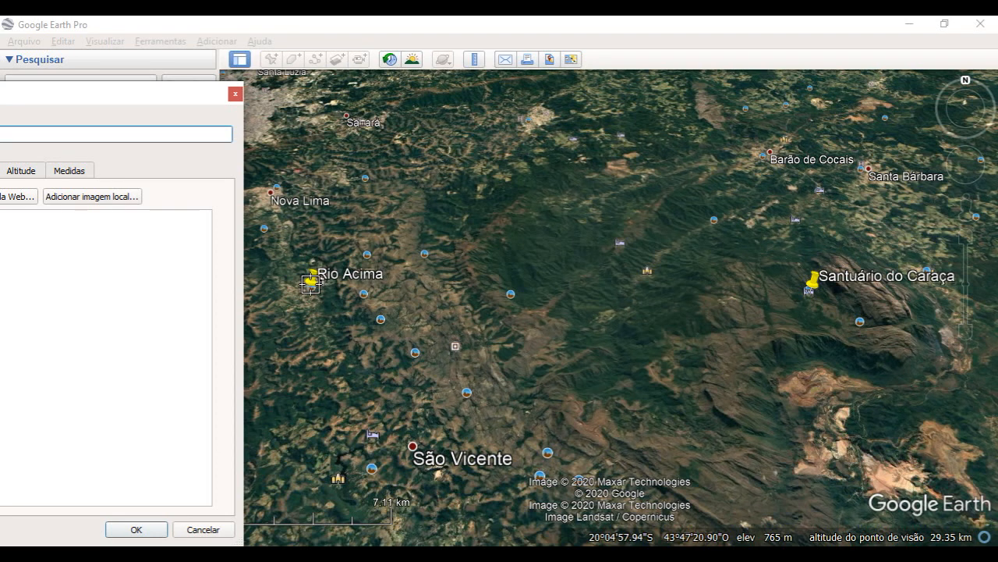
click(310, 283)
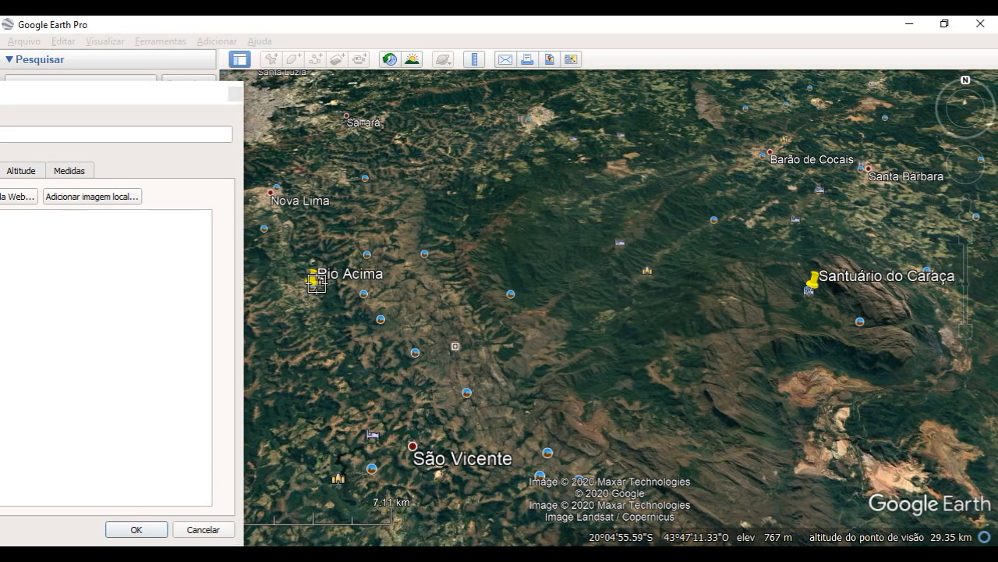
click(807, 290)
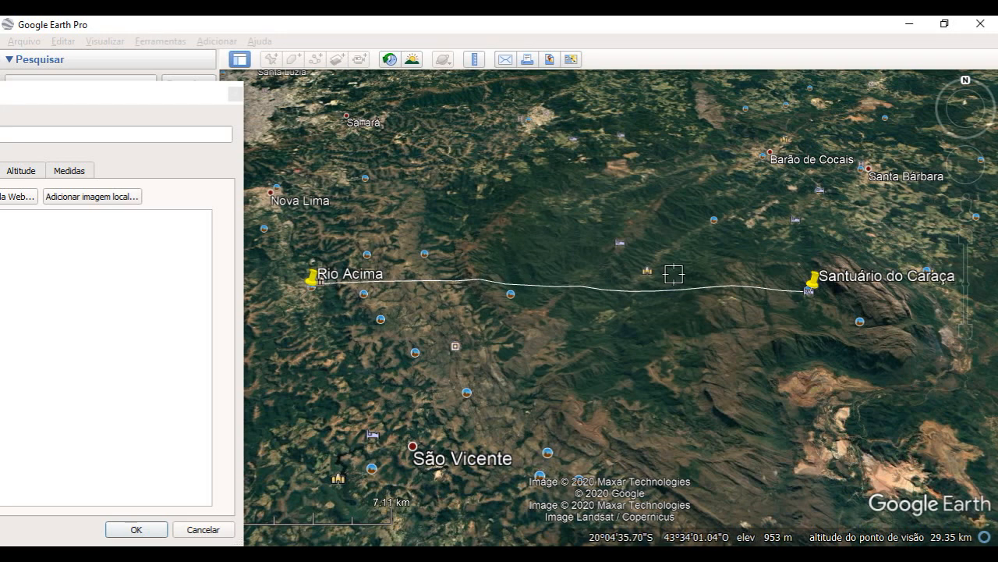
click(148, 96)
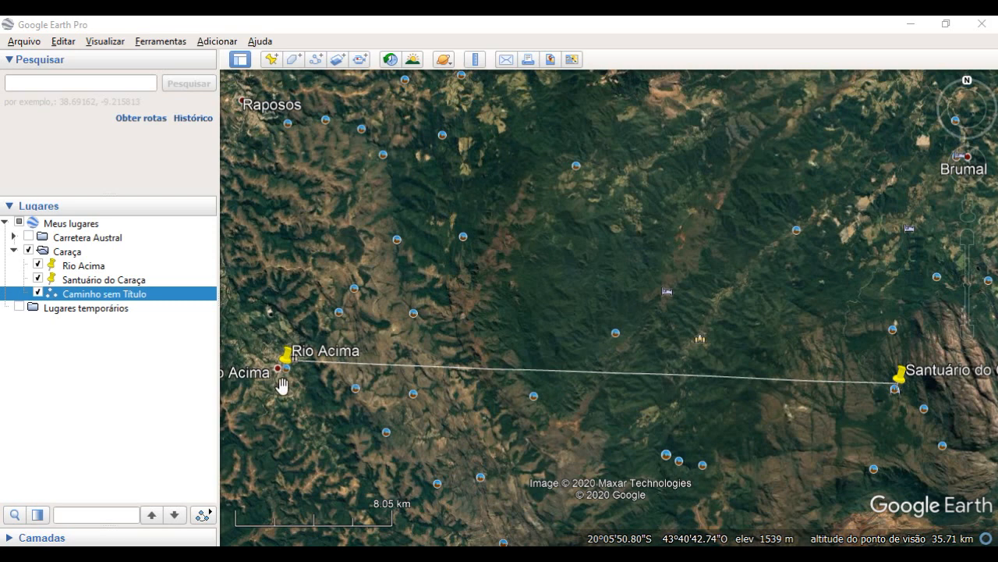
Step: Delete the untitled straight path from the Caraça folder
click(116, 295)
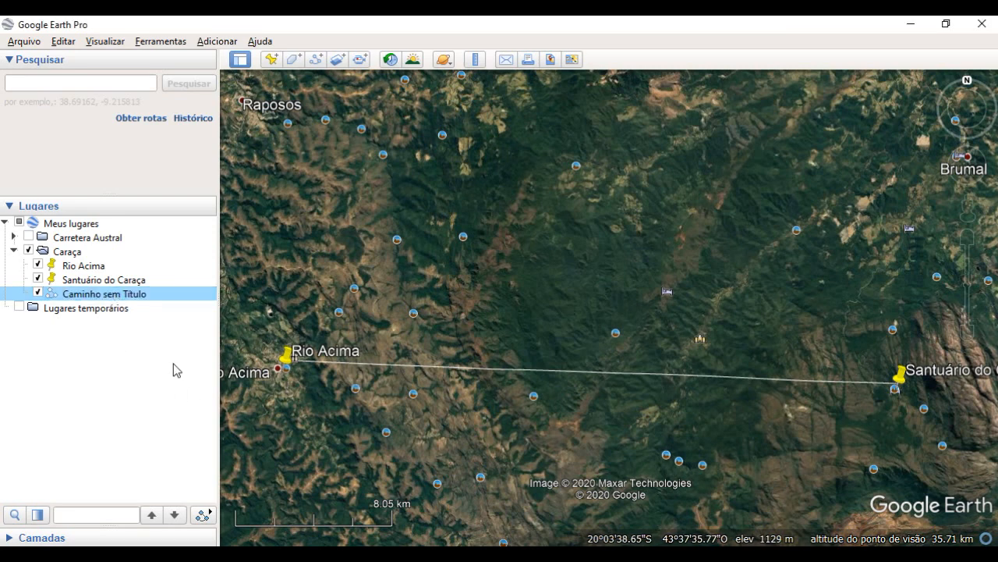
key(Delete)
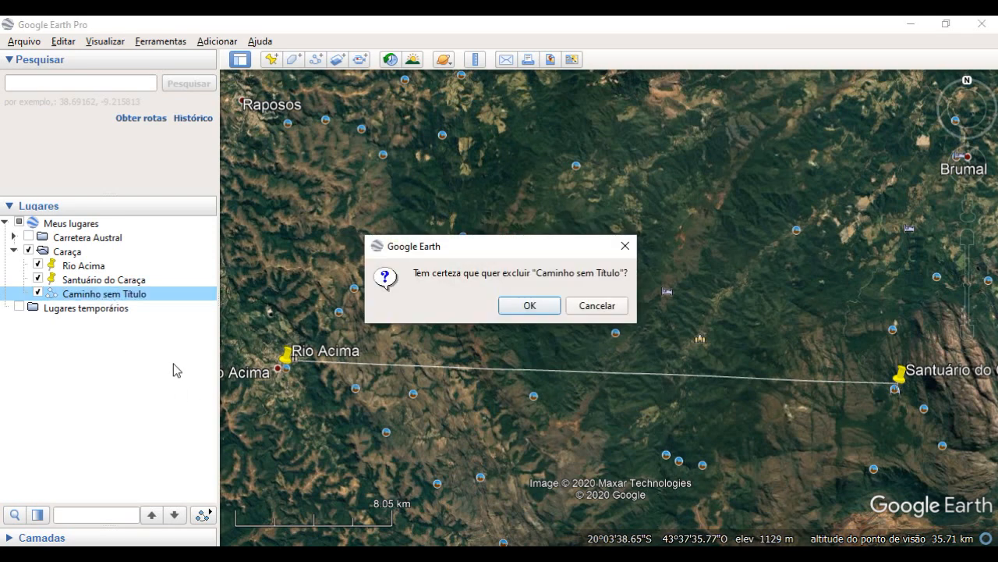
click(530, 306)
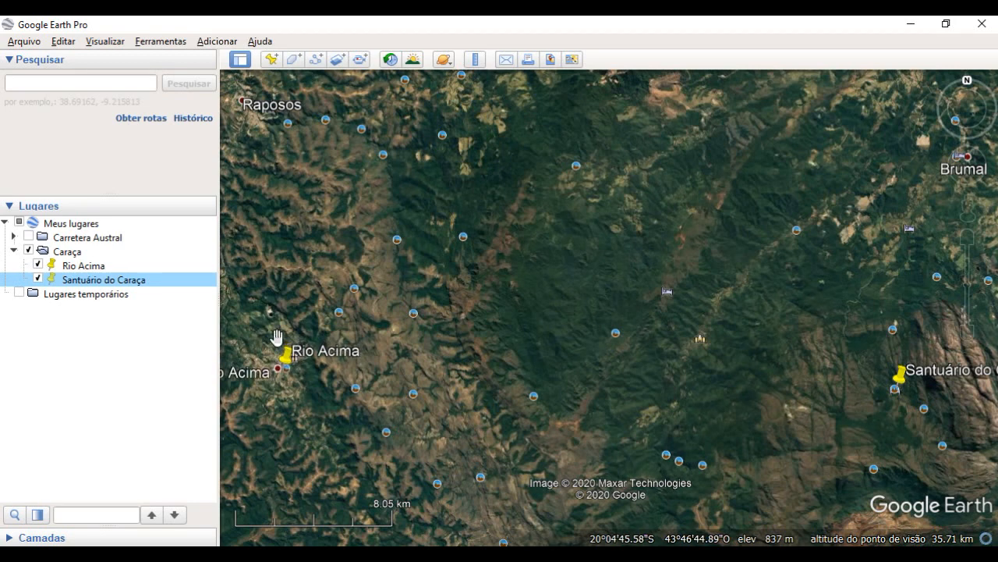
Step: Get directions starting from the Rio Acima placemark and ending at the Santuário do Caraça placemark
click(82, 266)
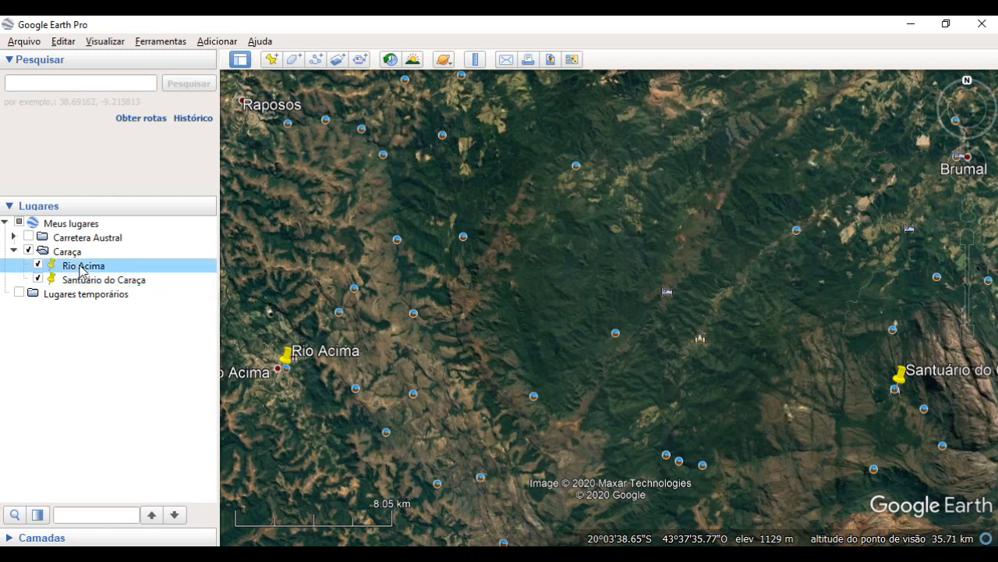
right_click(82, 268)
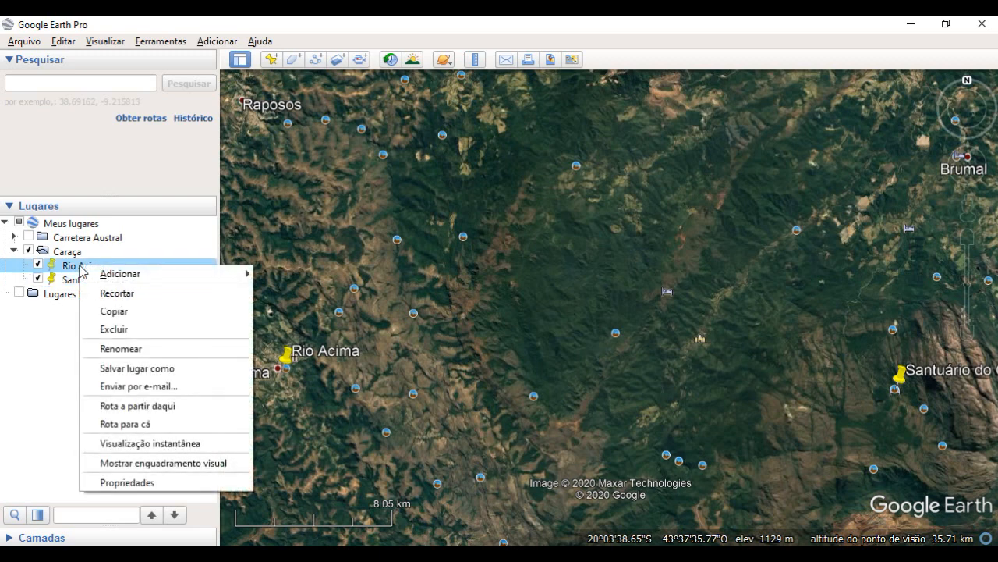
click(166, 407)
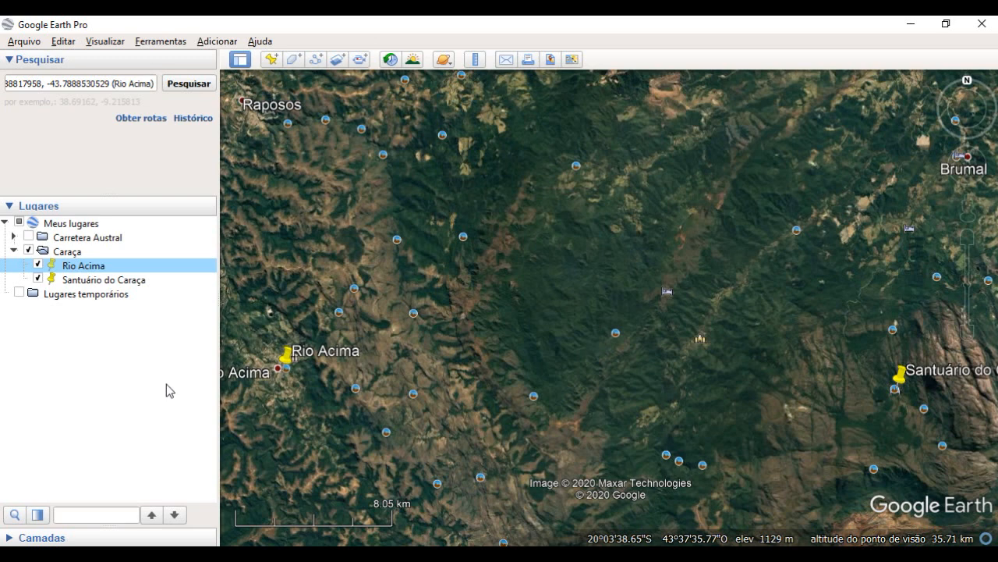
click(108, 281)
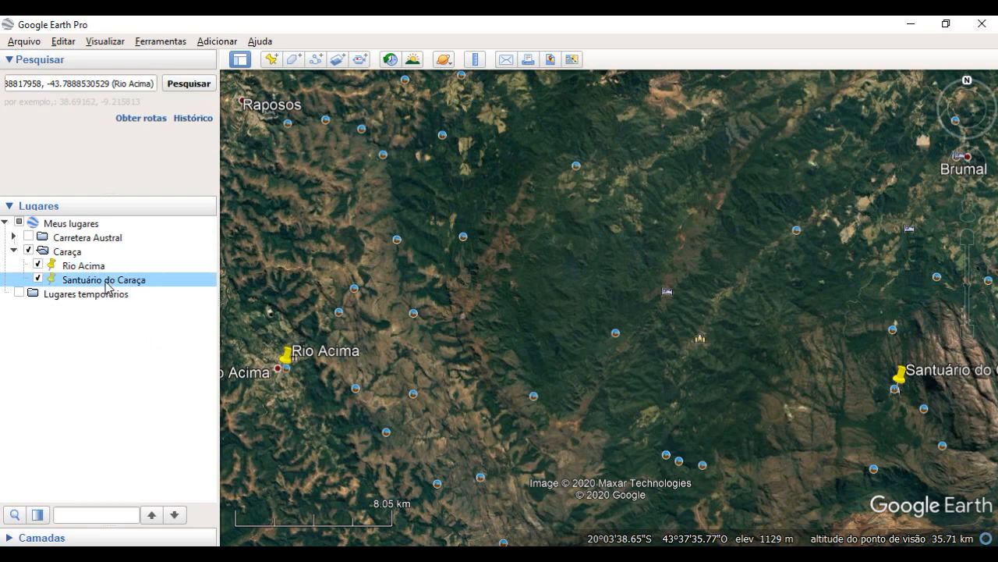
right_click(108, 287)
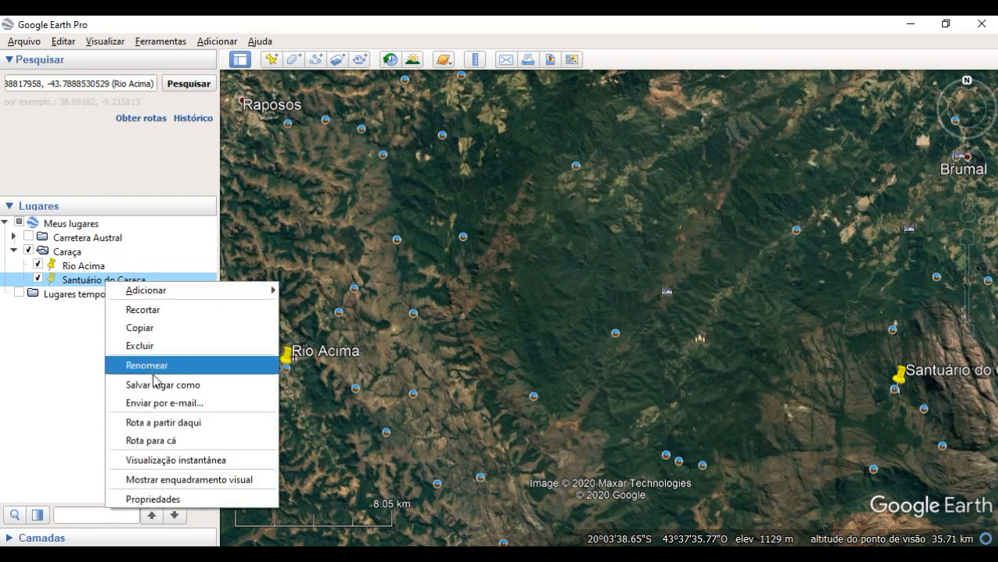
click(151, 441)
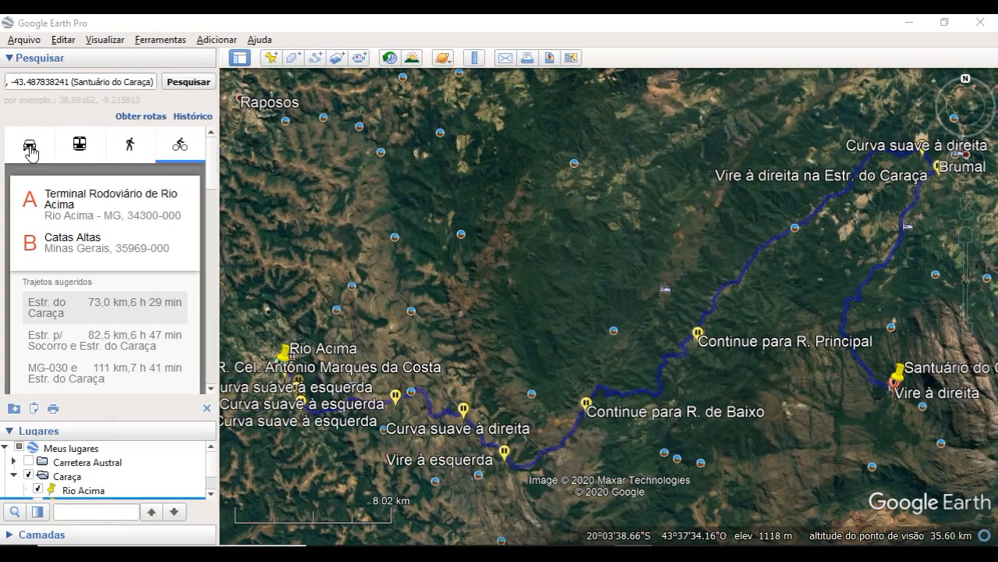
Step: Compare the suggested driving routes with the cycling routes, and leave the directions in cycling mode
click(30, 150)
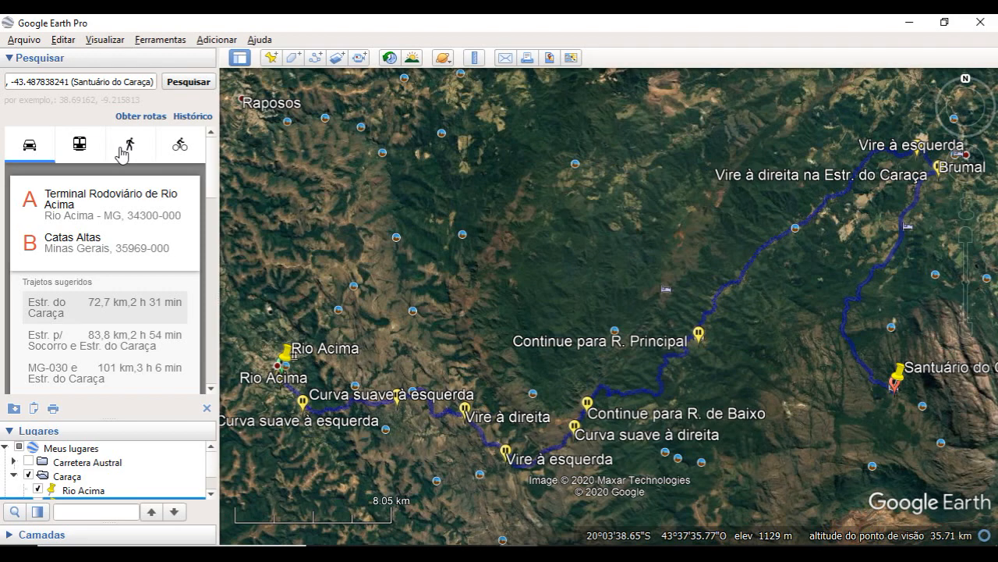
click(179, 146)
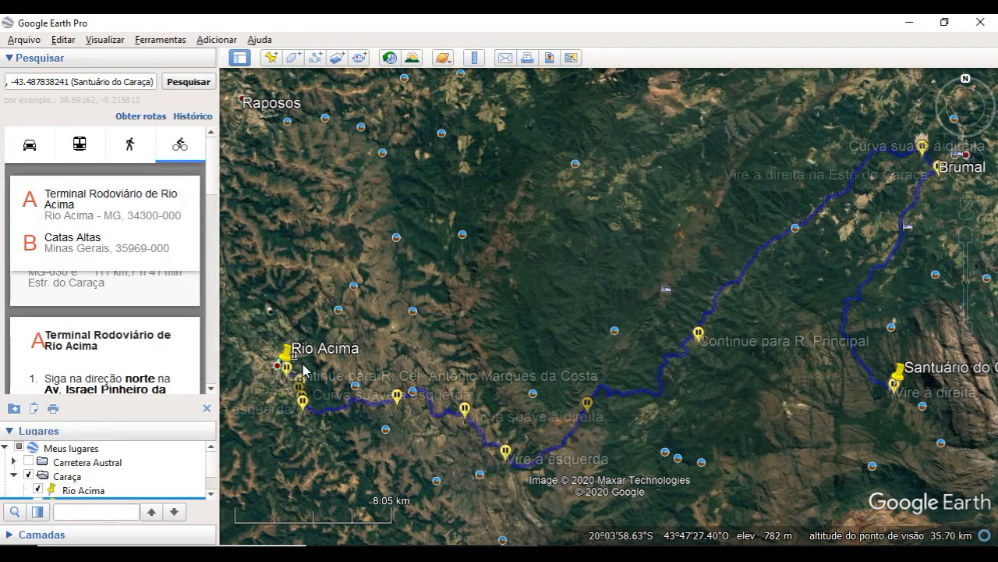
scroll(679, 396, down, 2)
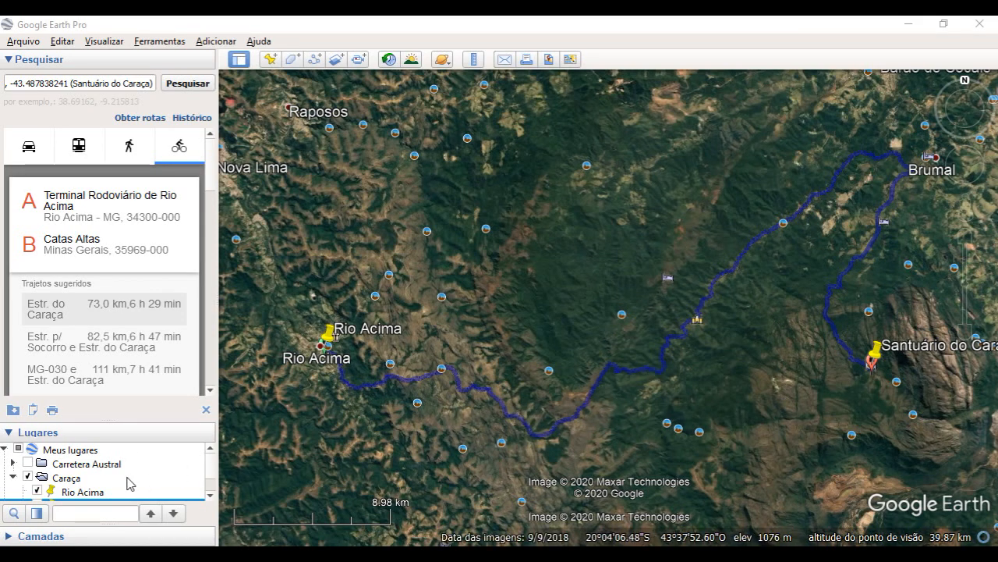
Step: Save the suggested cycling routes to Meus lugares and expand the saved folder to show its individual routes
click(13, 410)
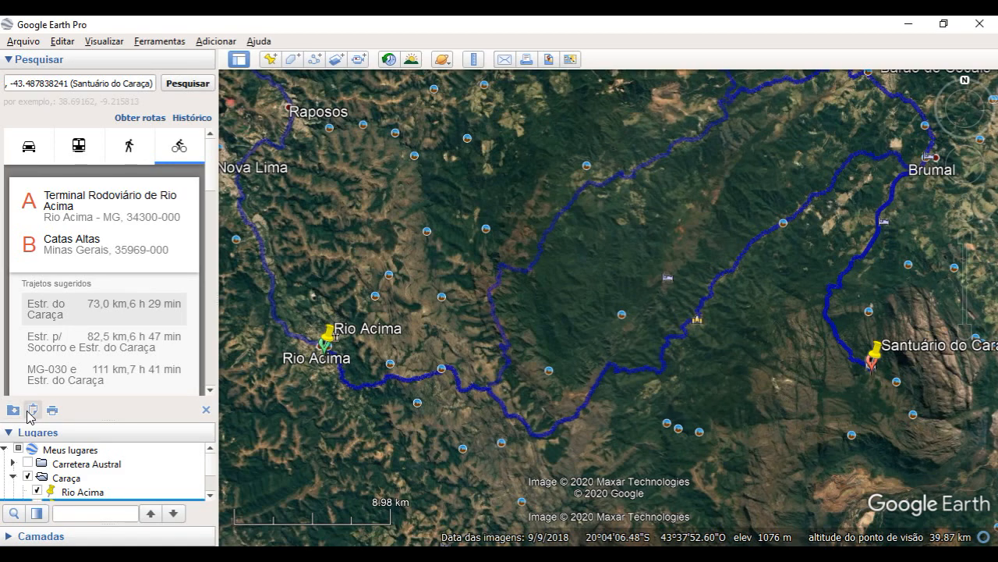
scroll(644, 340, down, 4)
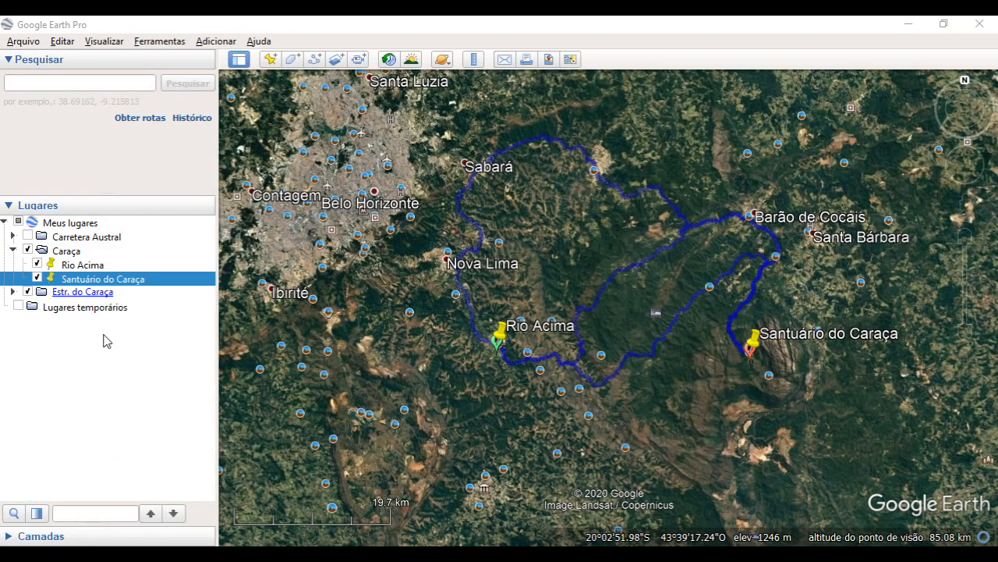
click(13, 293)
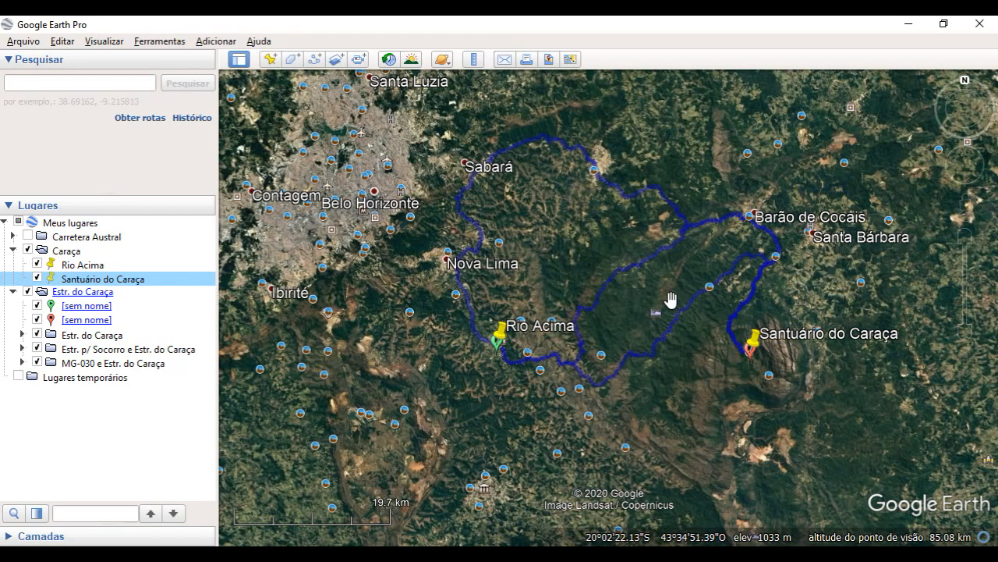
double_click(110, 336)
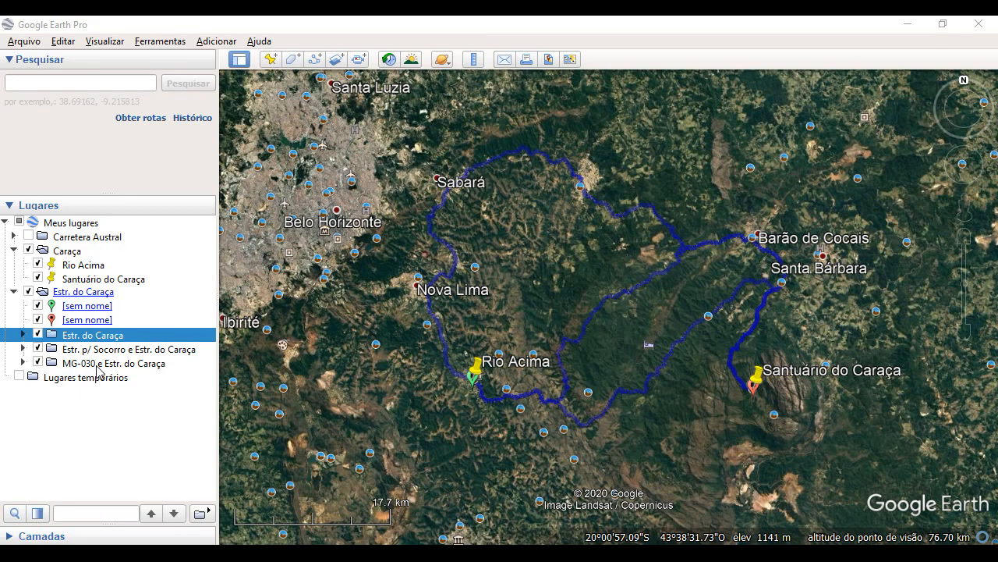
Step: Hide the MG-030 e Estr. do Caraça route and delete it from the saved routes folder
click(37, 363)
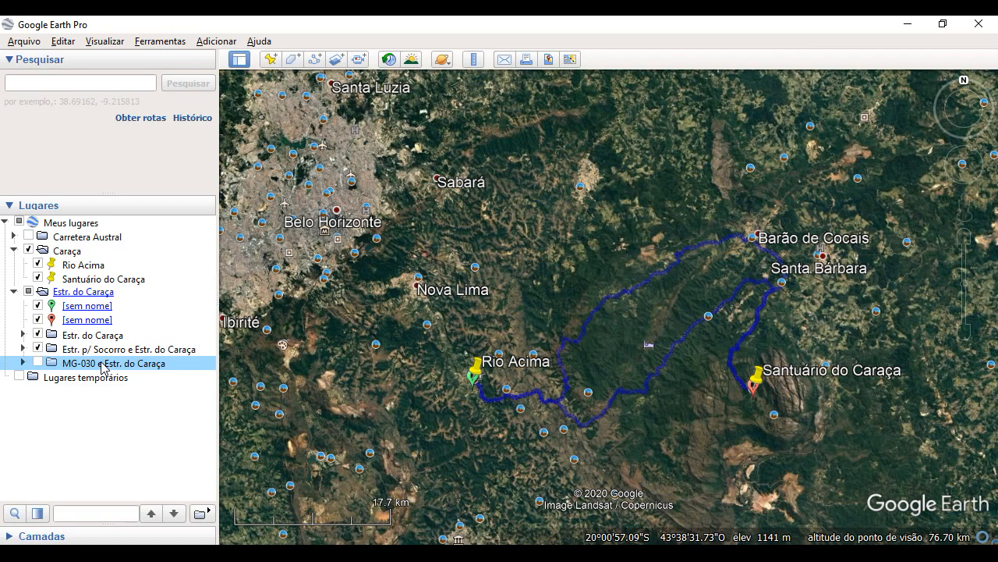
key(Delete)
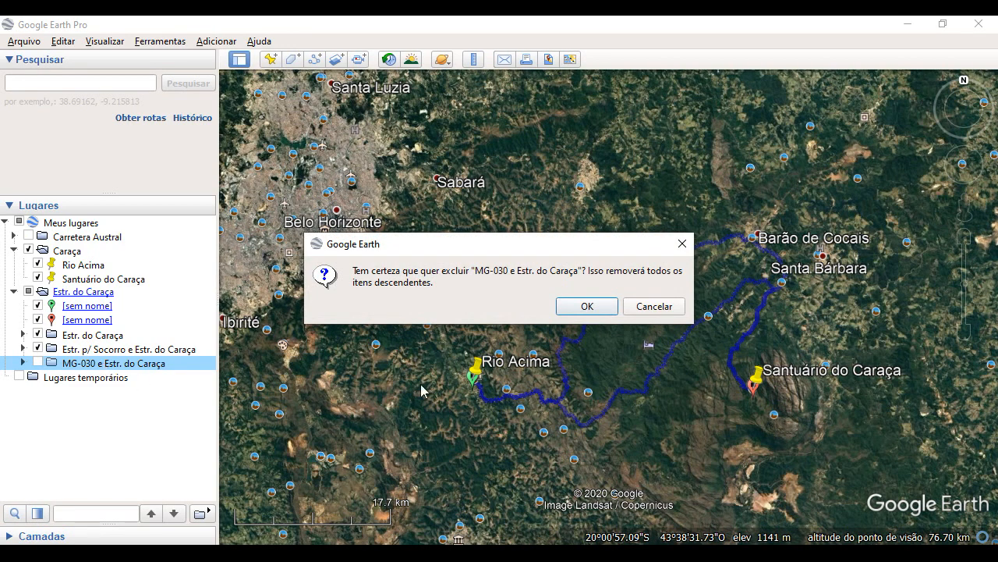
click(587, 306)
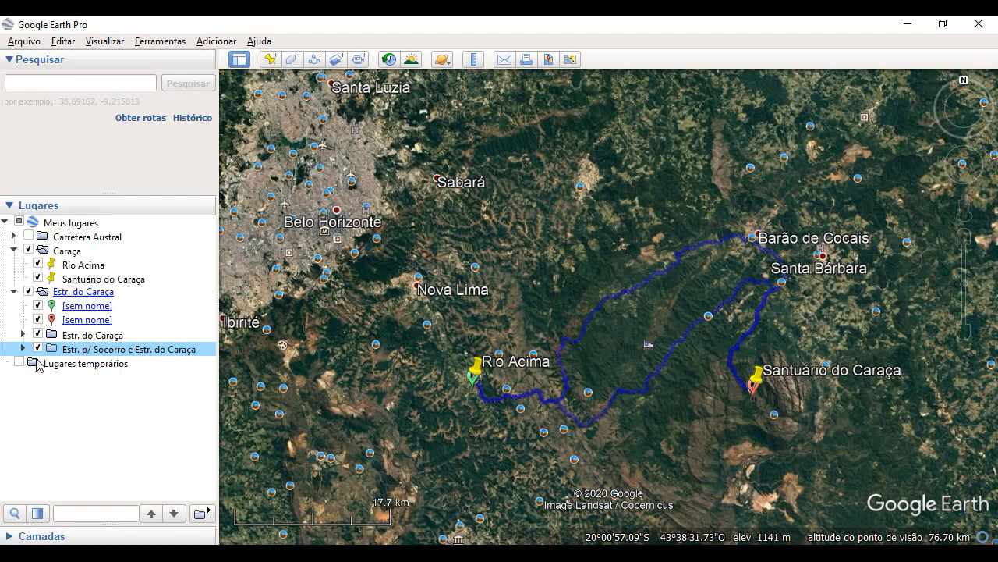
Step: Toggle the Estr. p/ Socorro e Estr. do Caraça route's visibility to identify it on the map, and delete that route
click(38, 348)
click(37, 348)
click(38, 349)
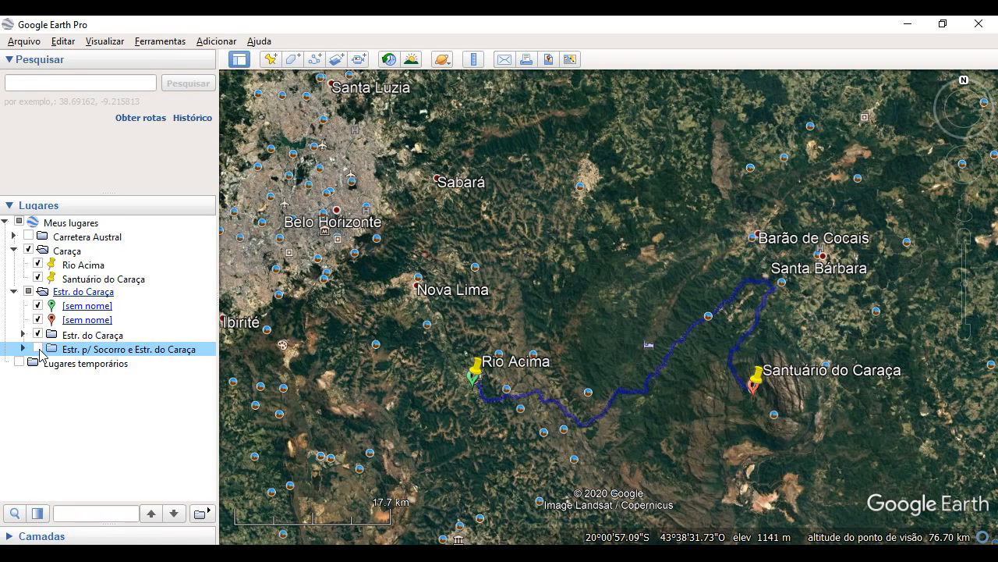
click(37, 349)
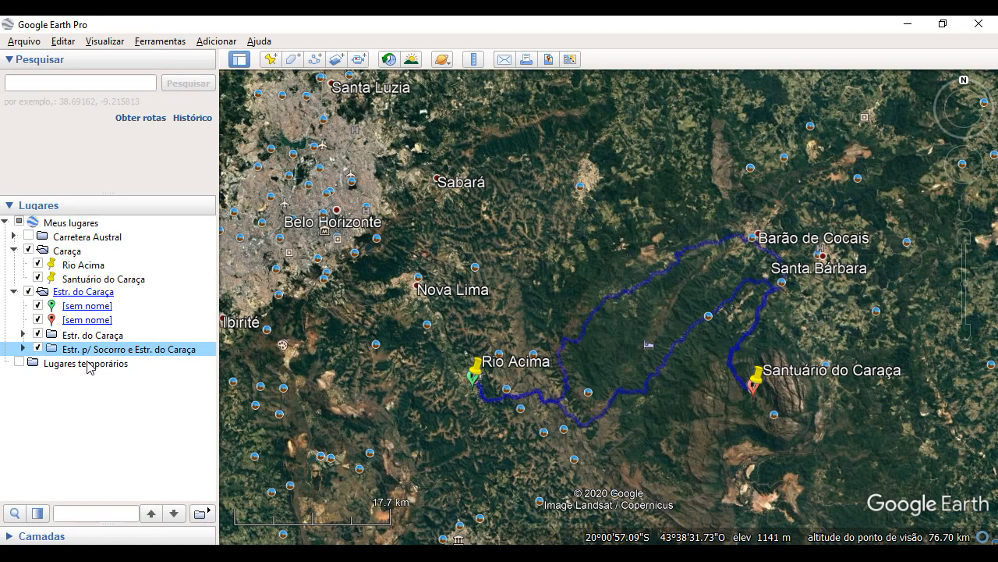
key(Delete)
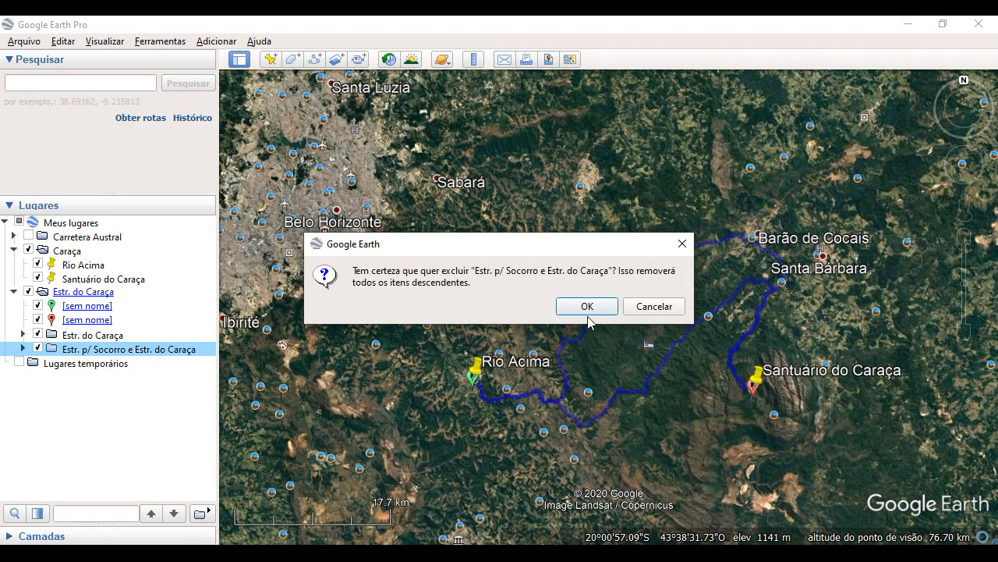
click(586, 306)
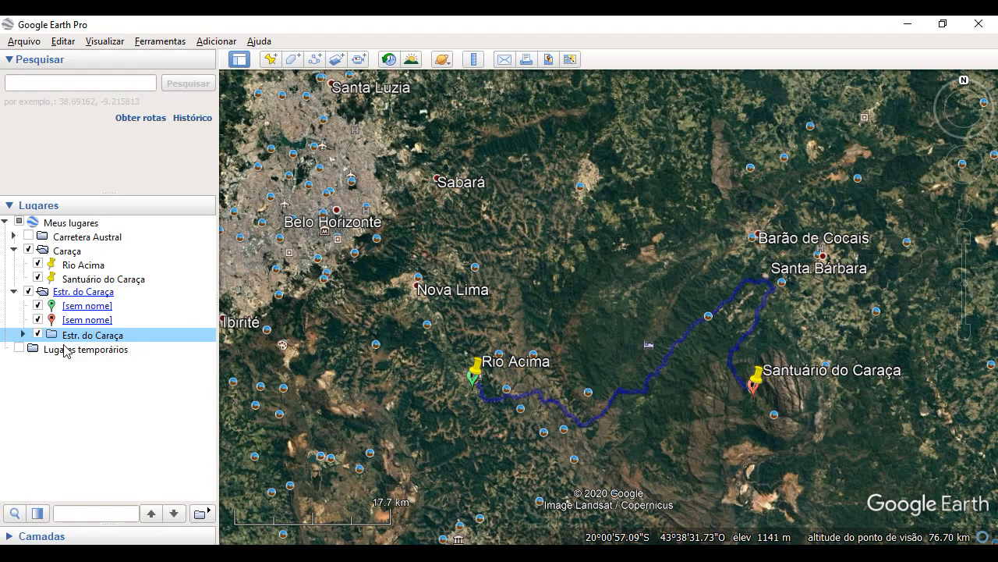
Step: Find the Route path inside the Estr. do Caraça route folder, toggle its visibility, and move it between the Caraça folder's two placemarks
click(23, 335)
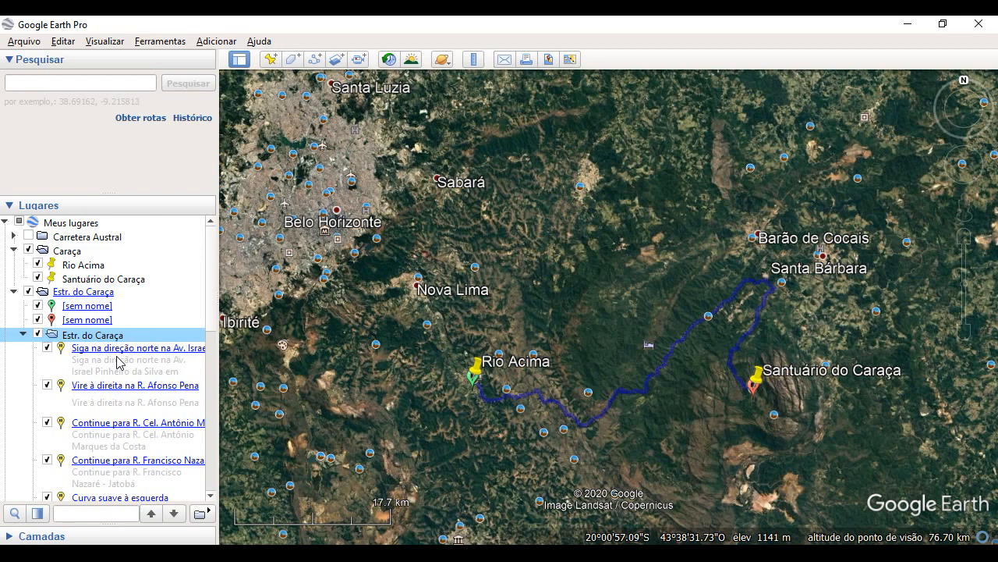
scroll(127, 357, down, 2)
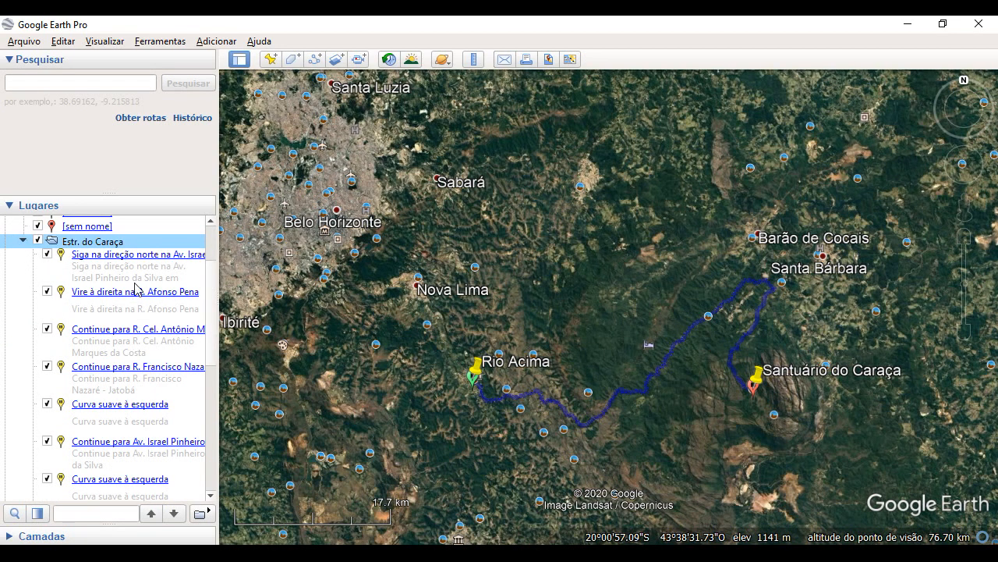
scroll(133, 347, down, 10)
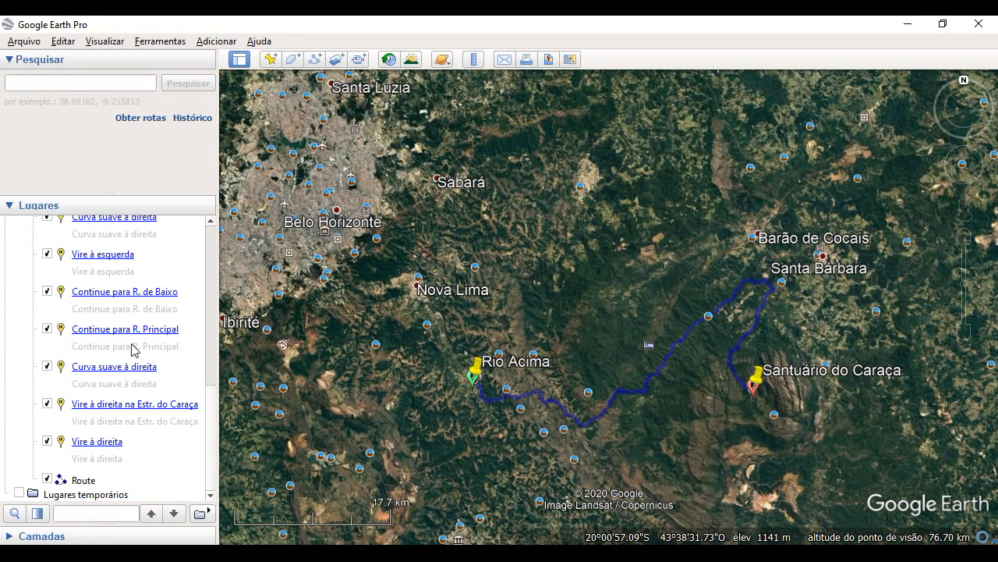
click(88, 481)
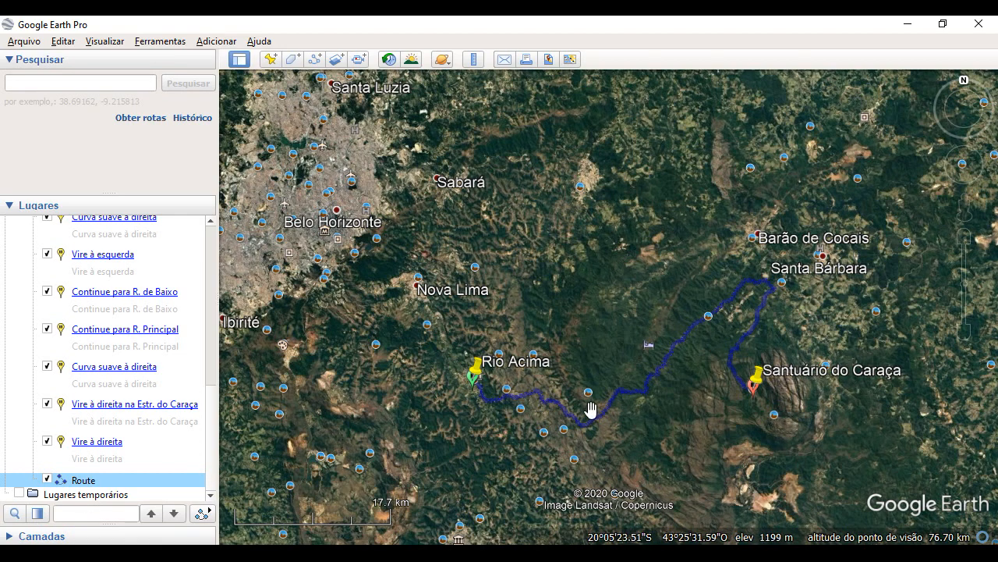
click(48, 479)
click(47, 480)
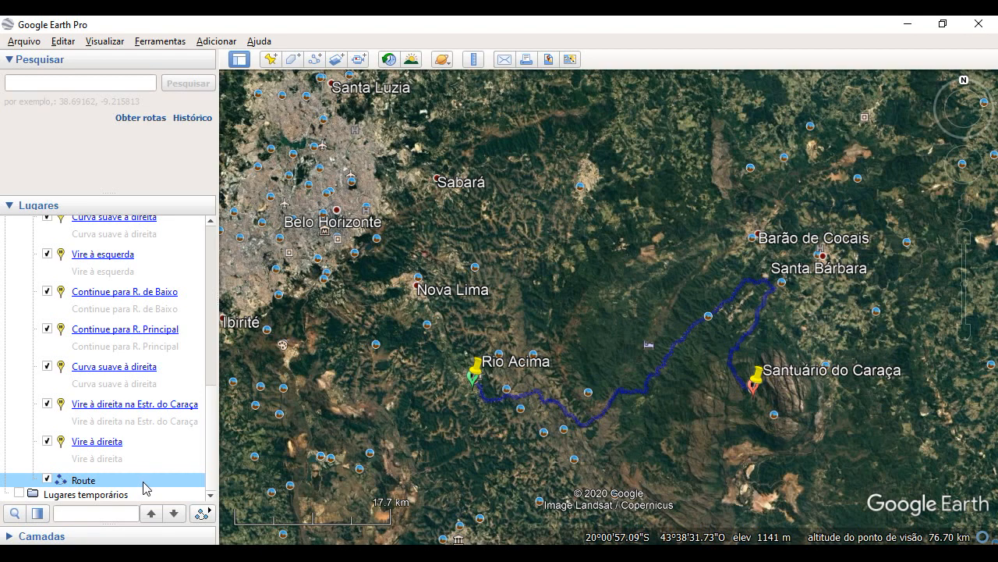
drag(144, 488, 86, 278)
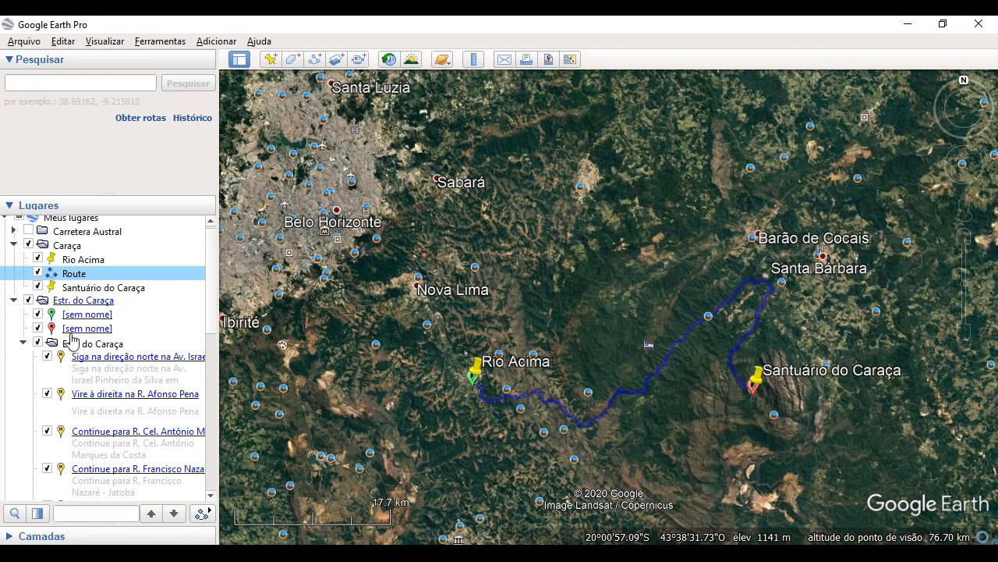
Step: Delete the saved Estr. do Caraça folder together with all its remaining turn-by-turn items
click(44, 303)
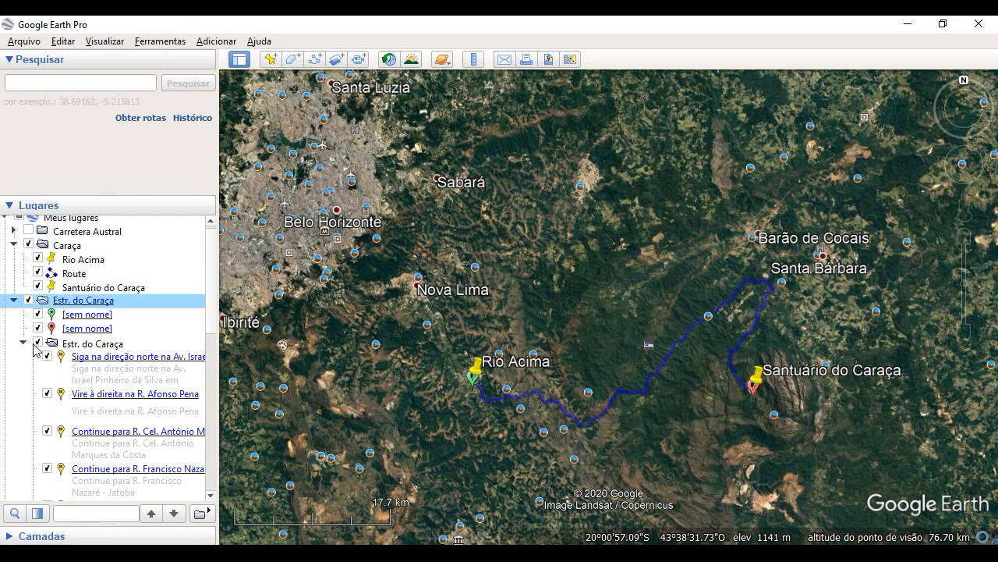
key(Delete)
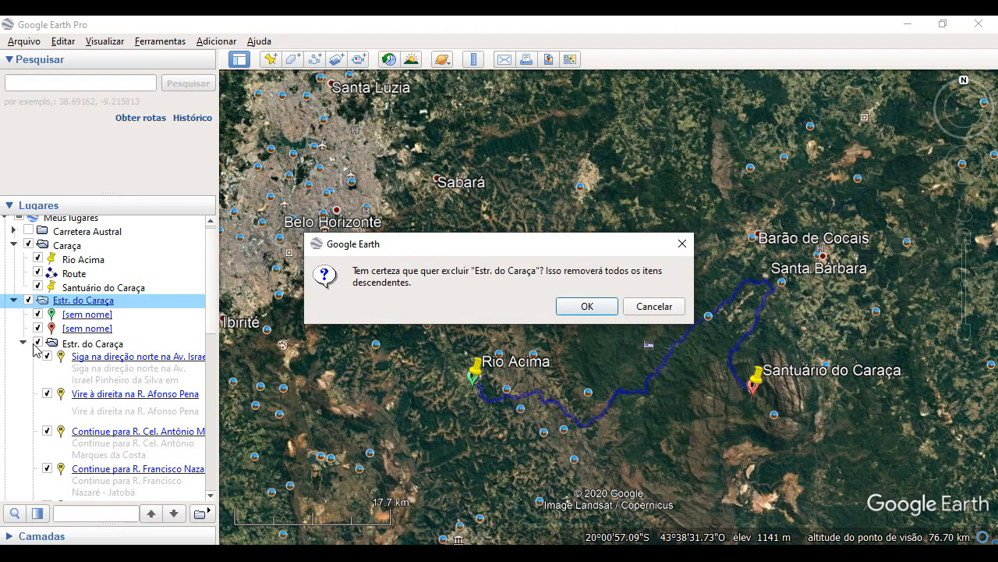
click(606, 306)
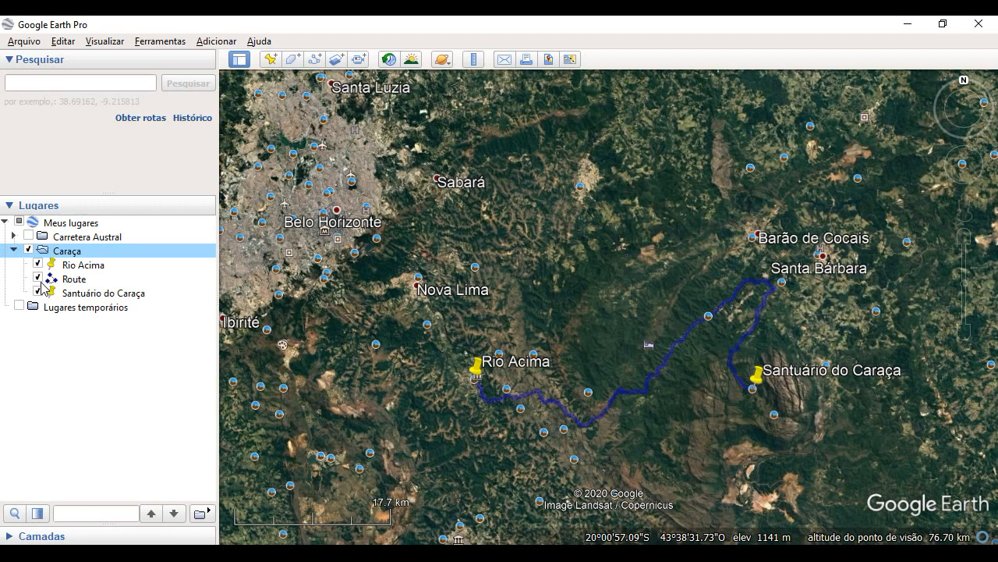
Step: Rename the route path in the Caraça folder as Caraça, zoom the map to it and leave it selected
click(82, 286)
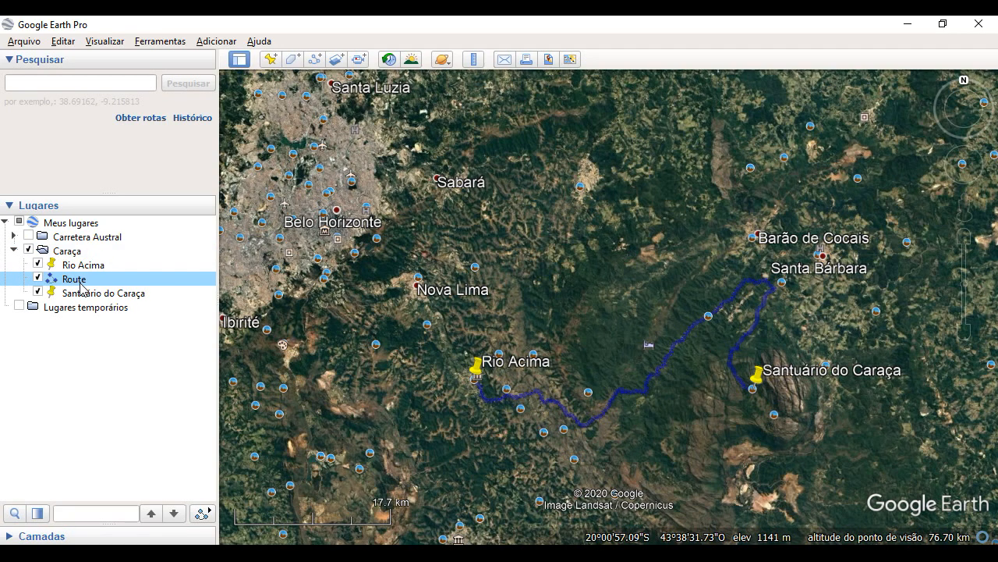
right_click(82, 287)
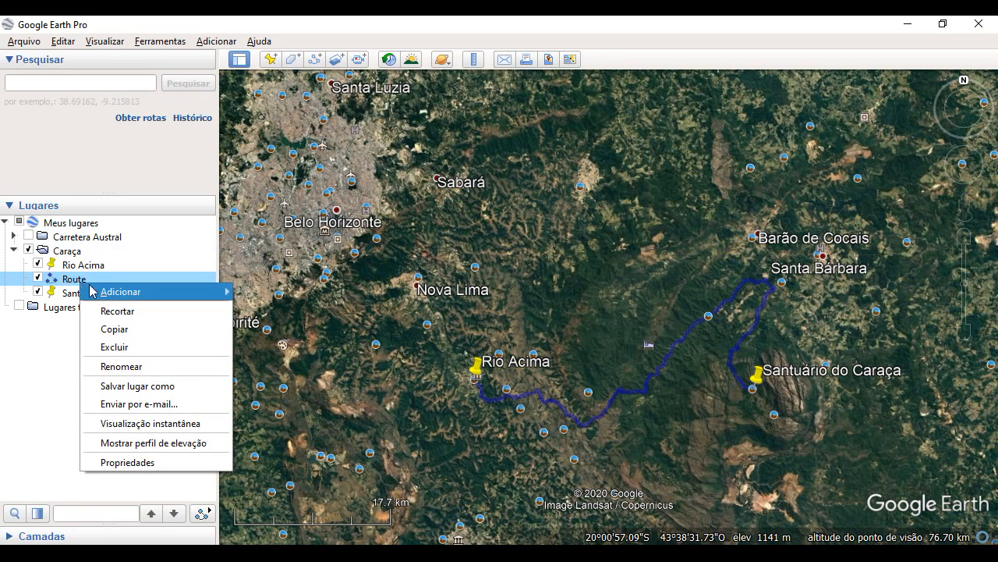
click(123, 369)
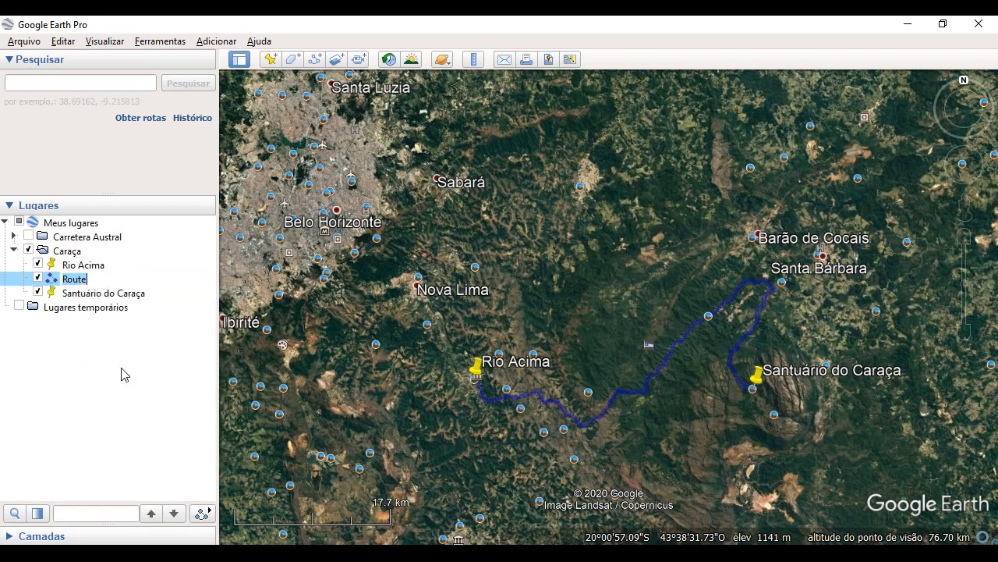
text(Caraça)
double_click(73, 279)
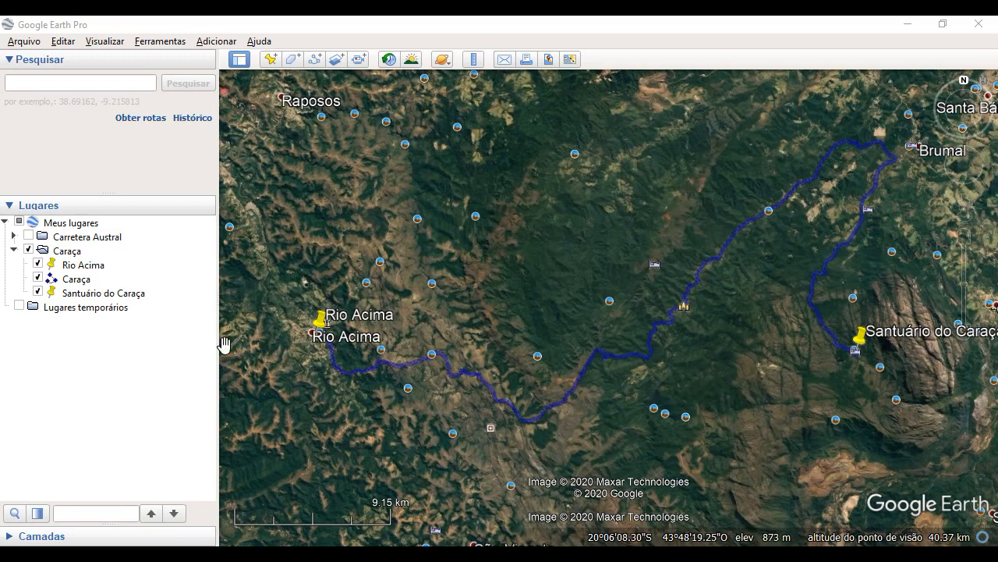
click(79, 282)
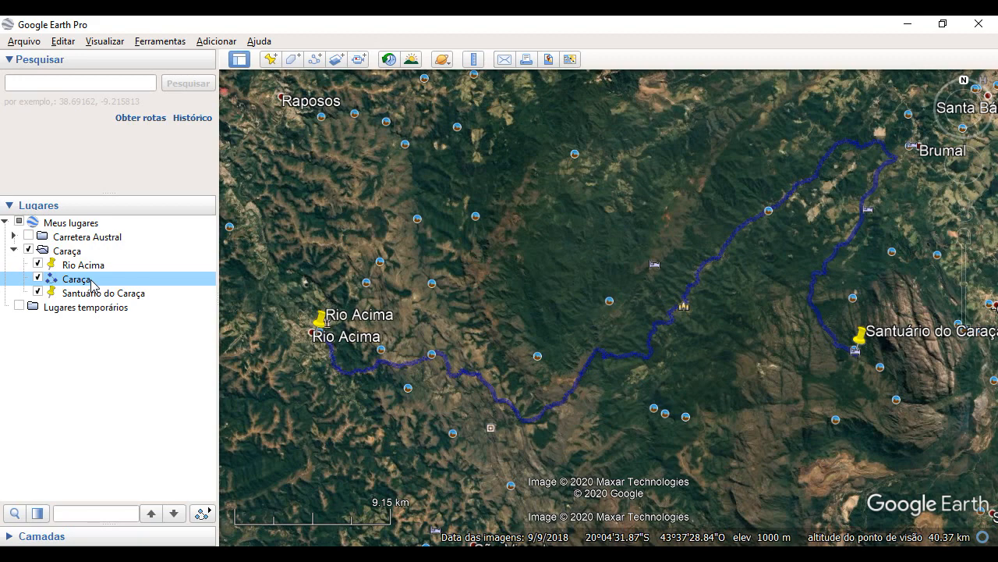
click(78, 279)
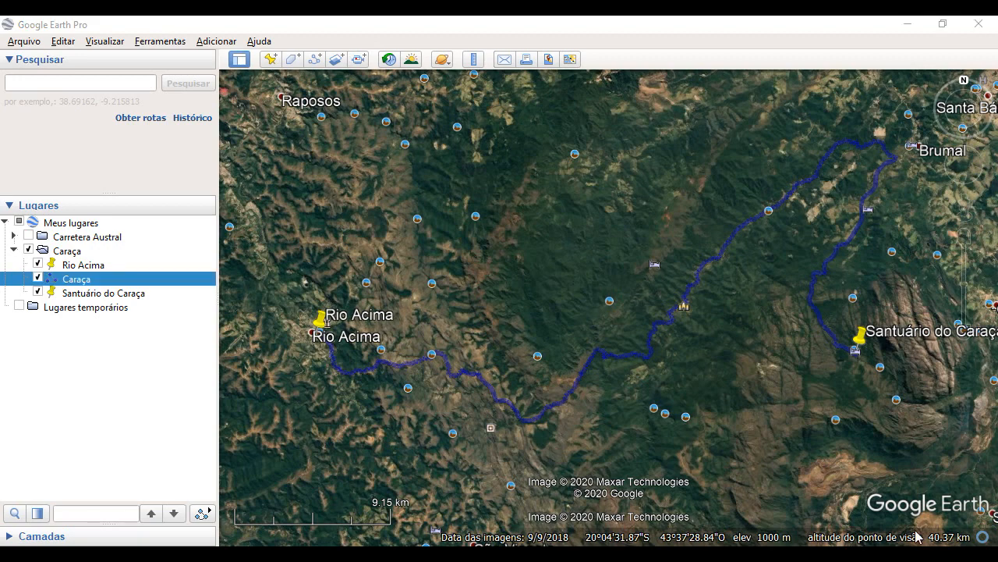